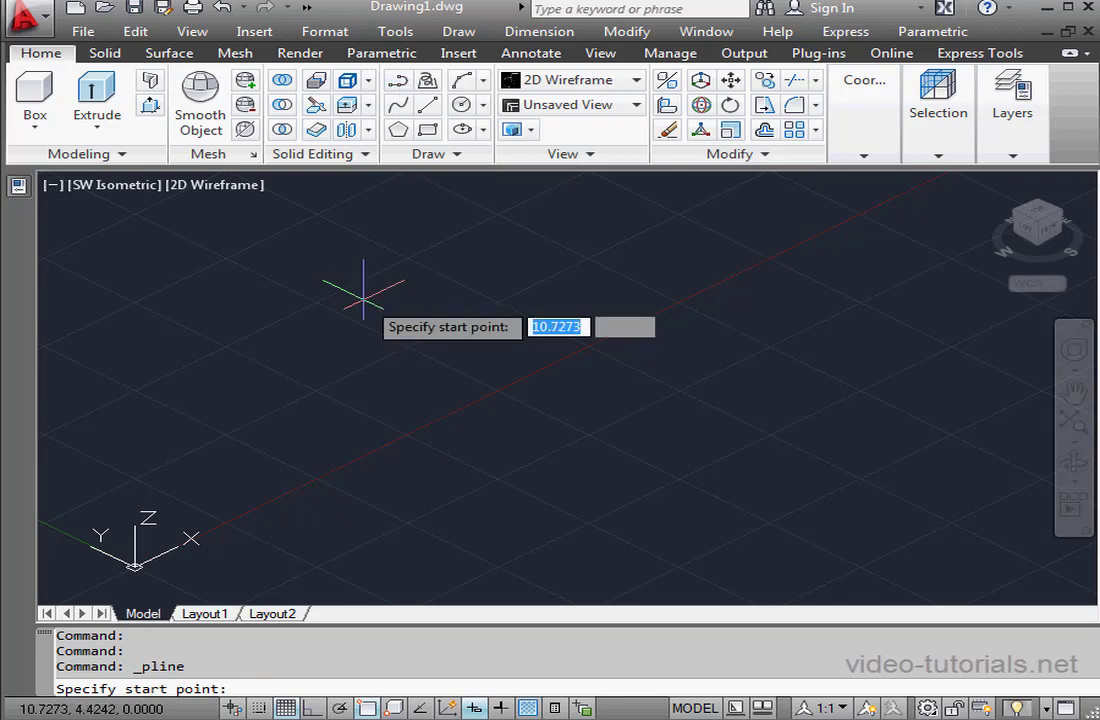
# Step: Begin a polyline in open space and, with Ortho on, draw its first straight segment parallel to the X axis
pyautogui.press('F12')
pyautogui.click(237, 430)
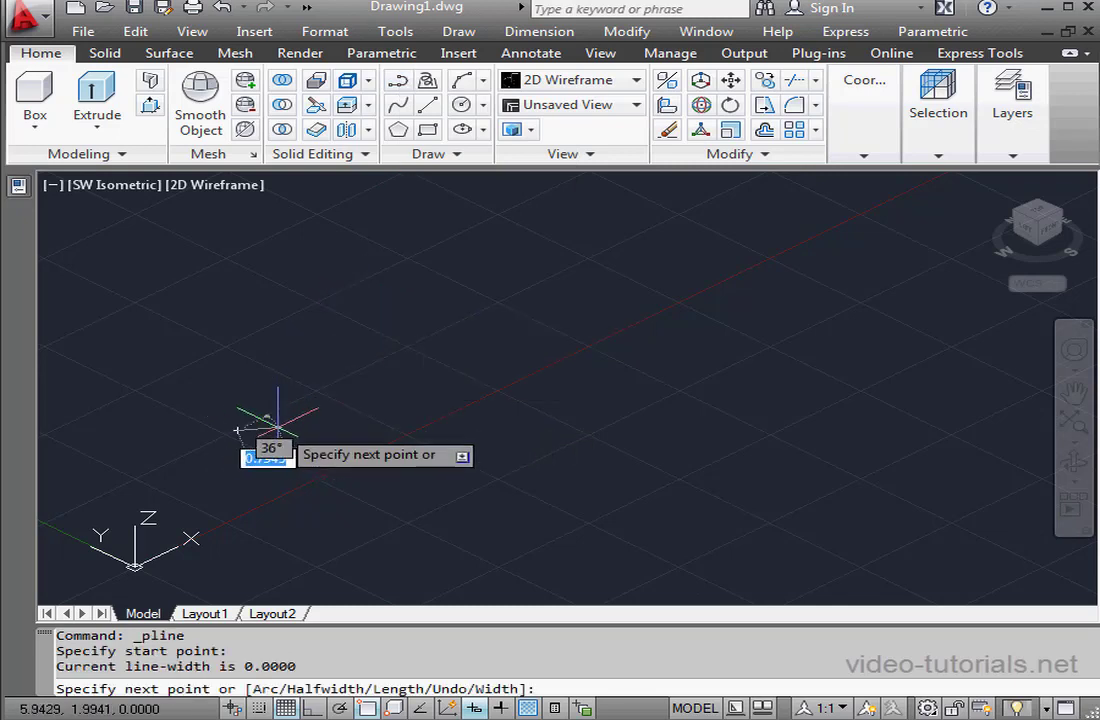
pyautogui.click(313, 708)
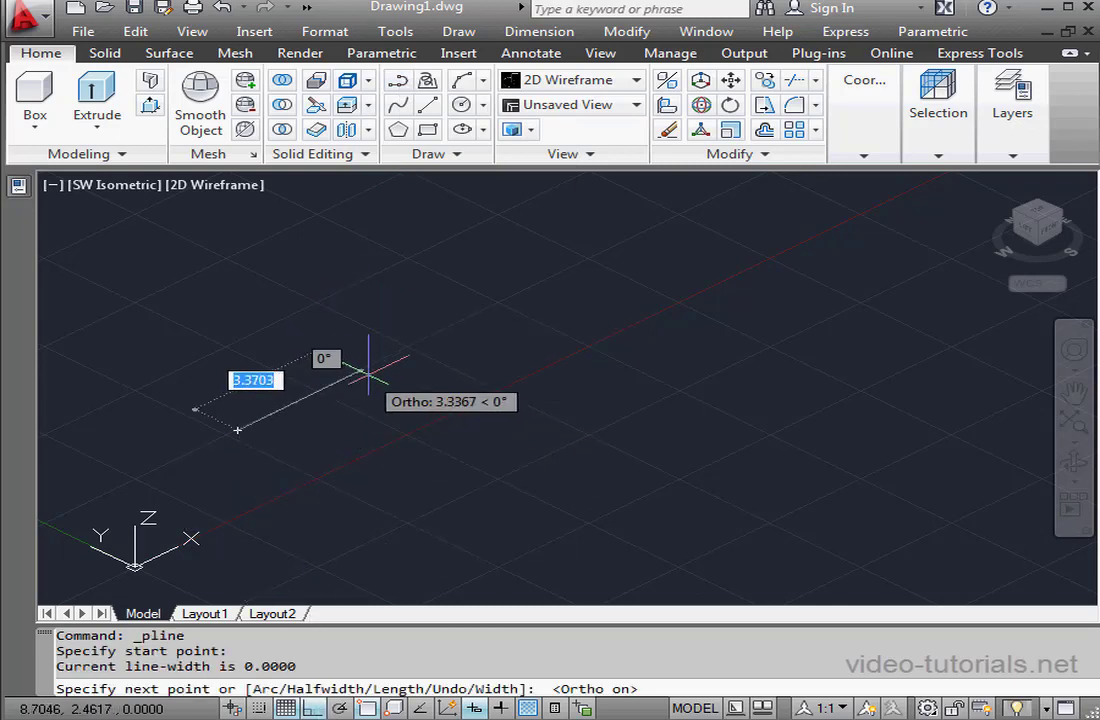
pyautogui.click(392, 353)
# Step: Switch the polyline to arc mode and add three tangent arcs that form a winding S-shaped curve
pyautogui.rightClick(415, 358)
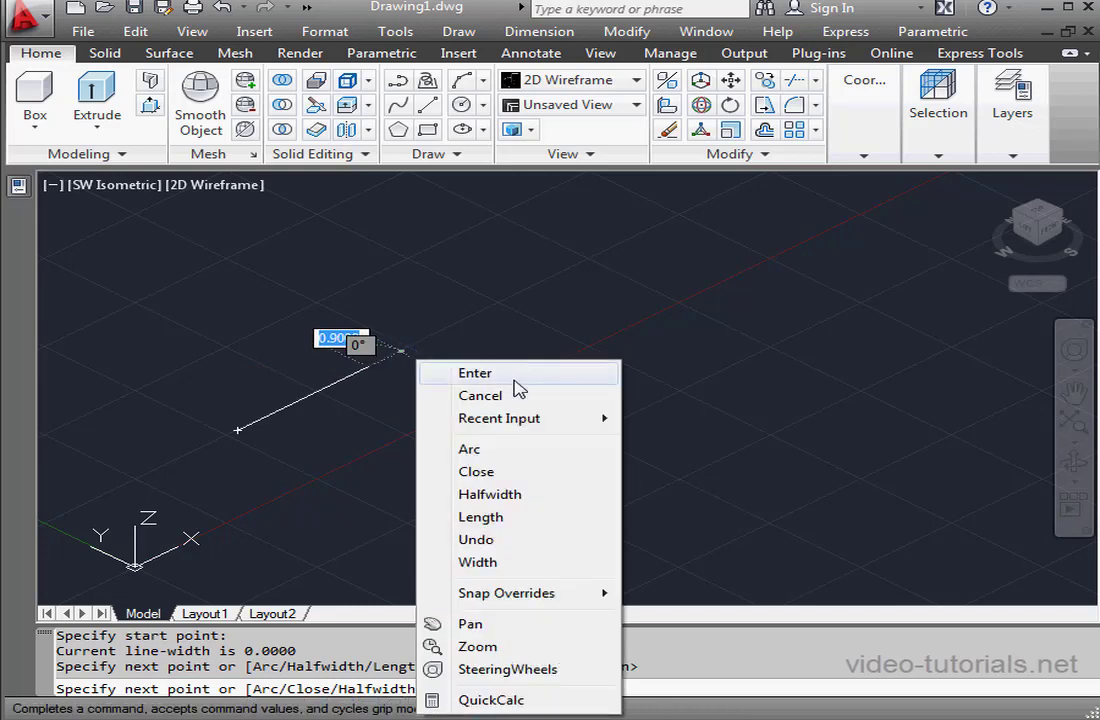
pyautogui.click(505, 458)
pyautogui.click(435, 393)
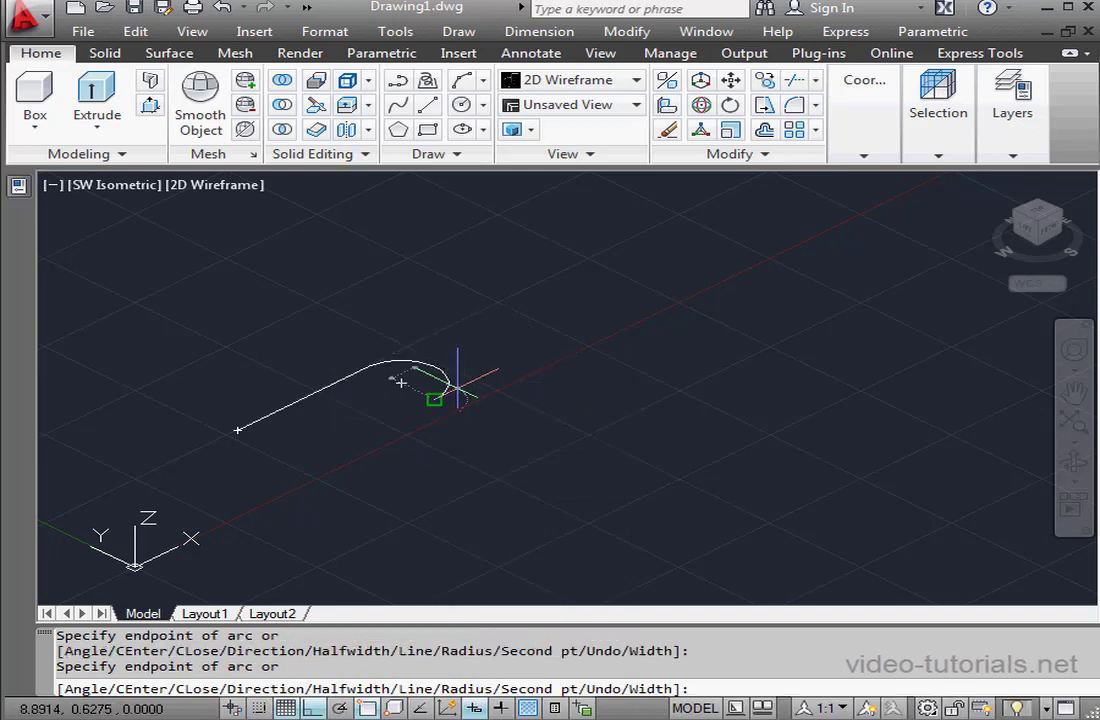
pyautogui.click(572, 465)
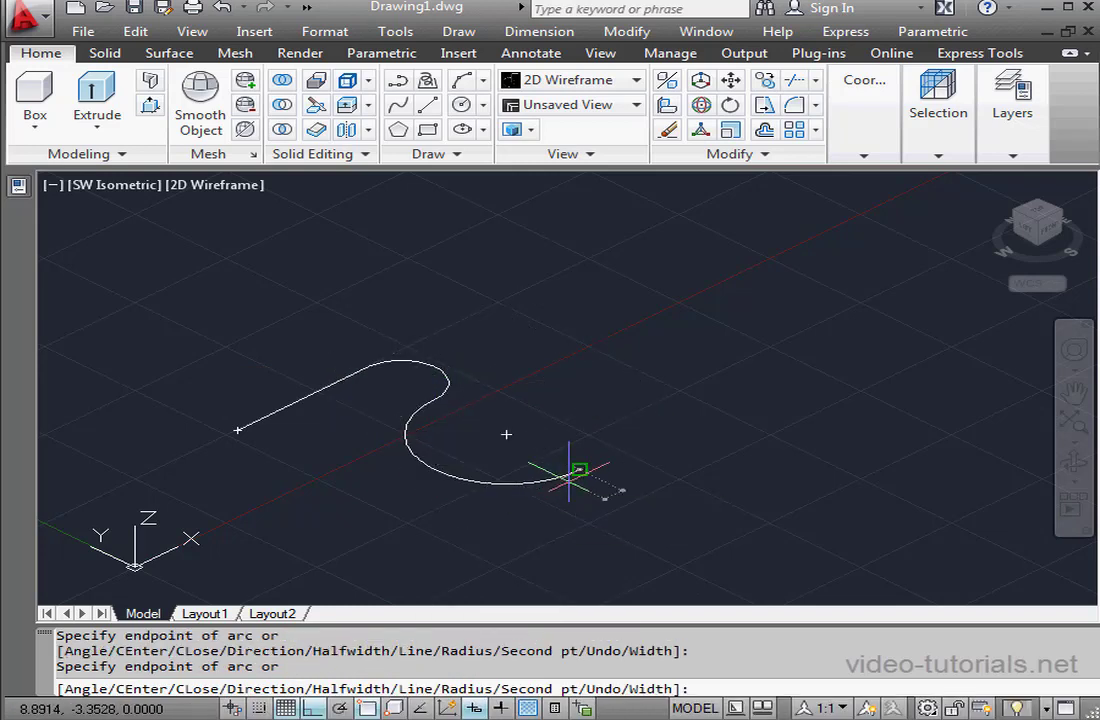
# Step: Switch the polyline back to line mode, add a short straight segment in the negative X direction, and finish it
pyautogui.rightClick(681, 497)
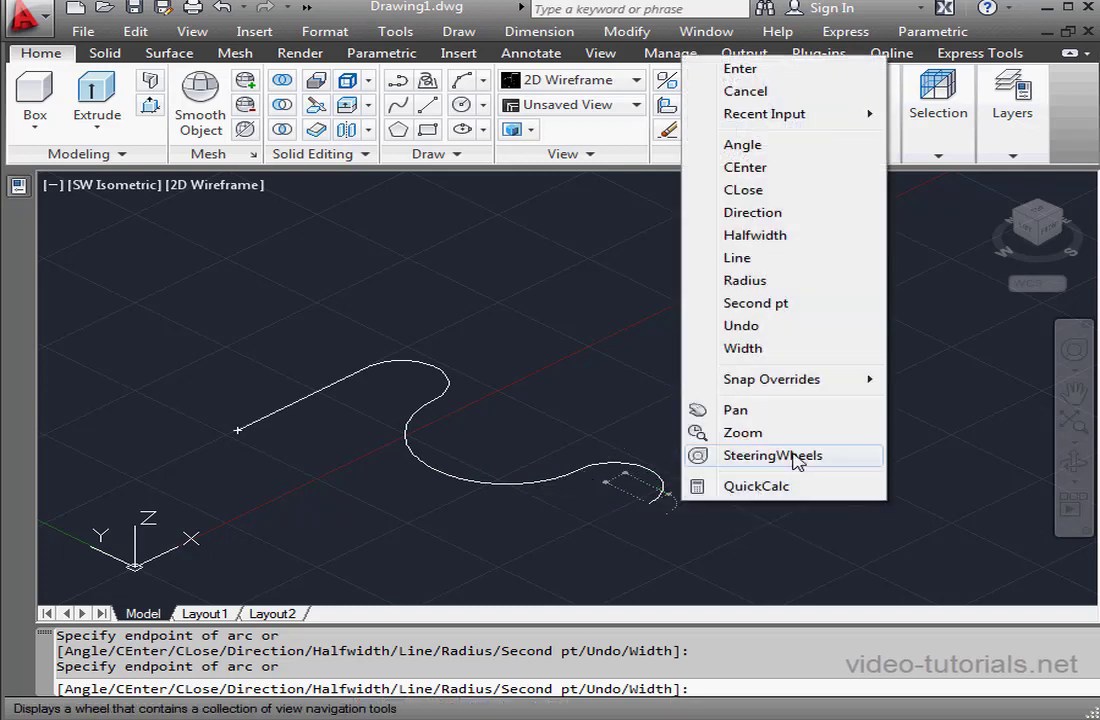
pyautogui.click(778, 258)
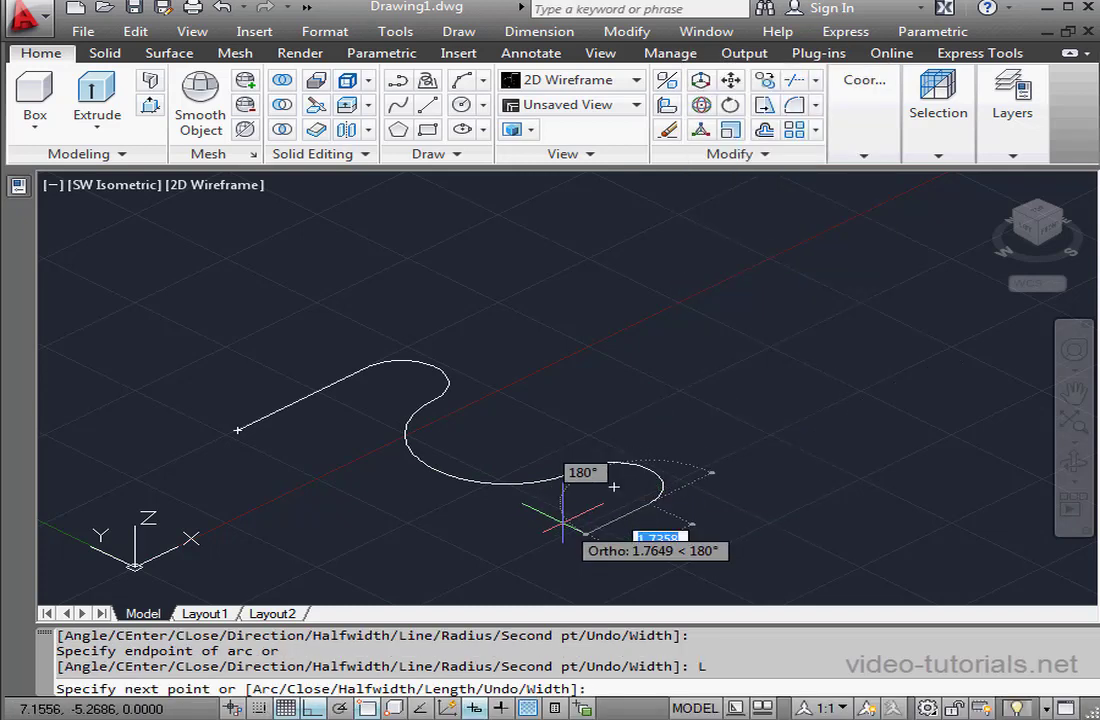
pyautogui.rightClick(555, 495)
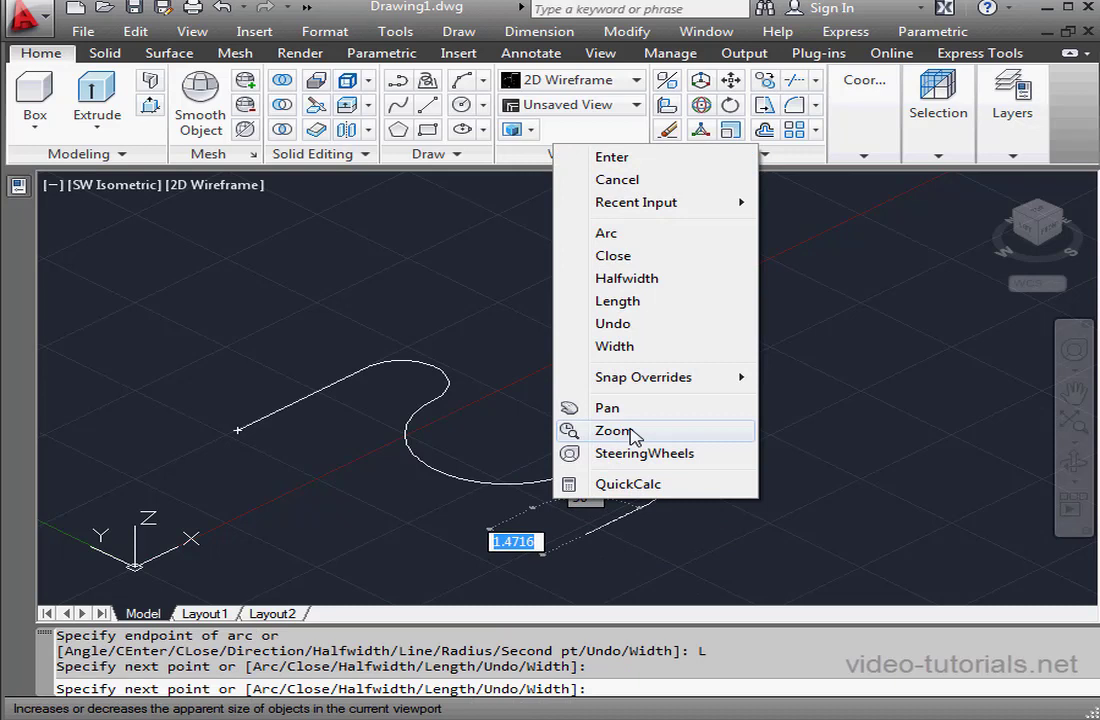
pyautogui.click(651, 160)
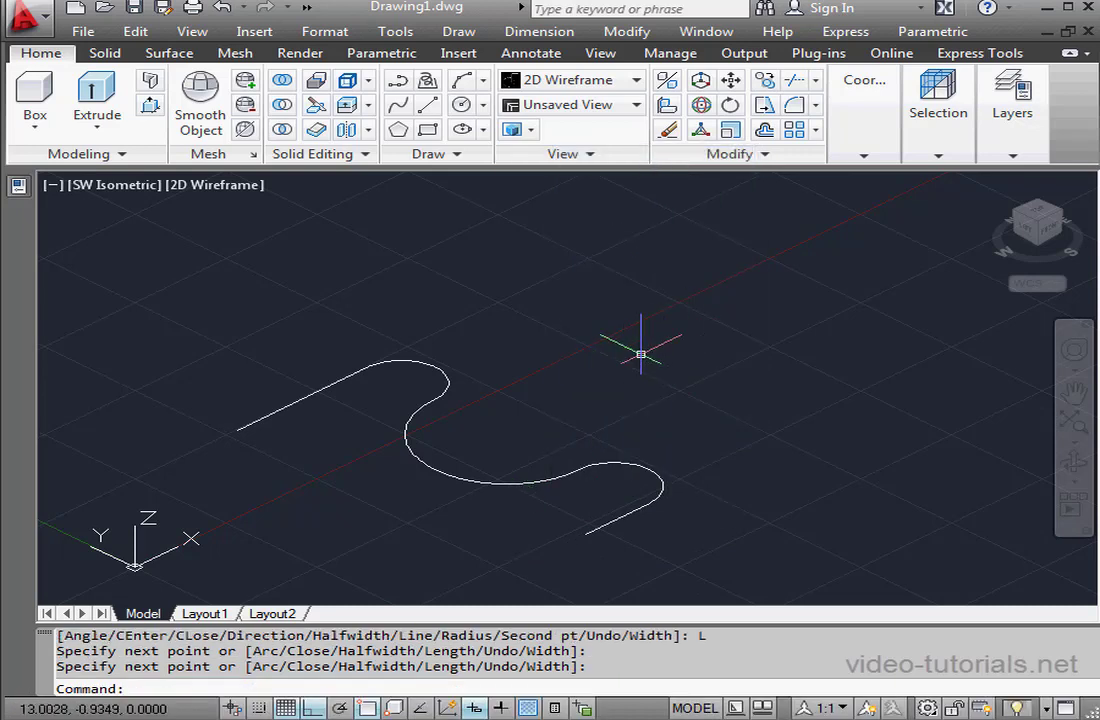
# Step: Draw three connected orthogonal lines around the polyline, parallel to Y, X and Y, leaving the fourth side open
pyautogui.moveTo(597, 494)
pyautogui.mouseDown(button='middle')
pyautogui.moveTo(550, 432)
pyautogui.moveTo(547, 402)
pyautogui.mouseUp(button='middle')
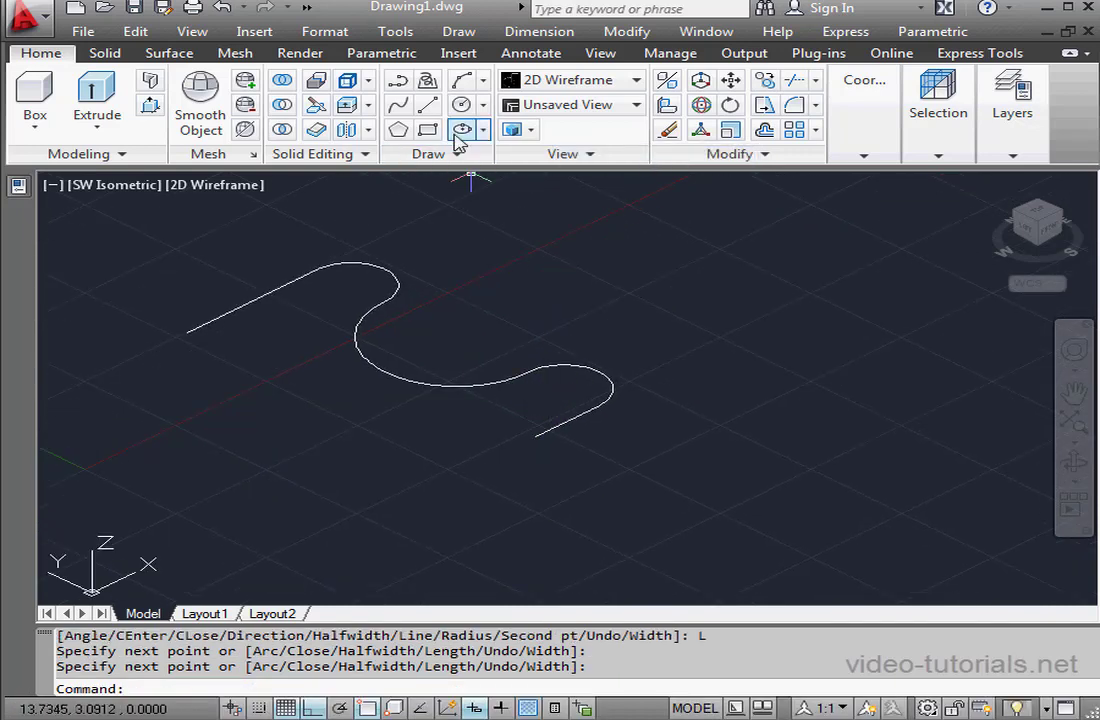
pyautogui.click(430, 115)
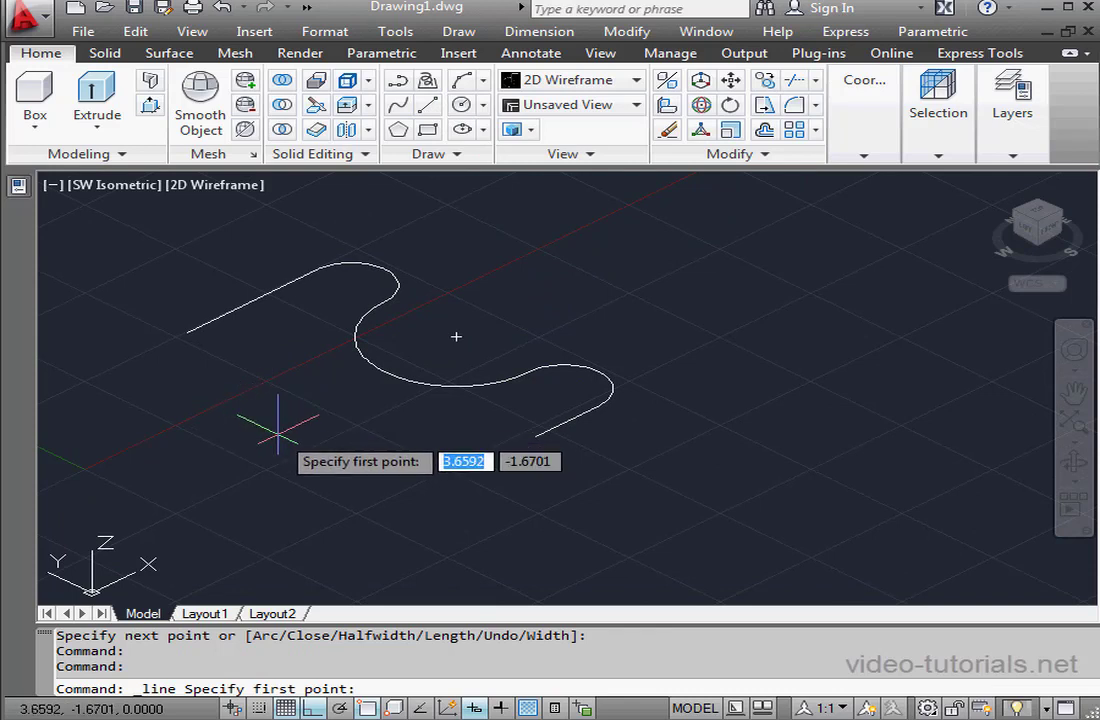
pyautogui.click(278, 433)
pyautogui.click(472, 526)
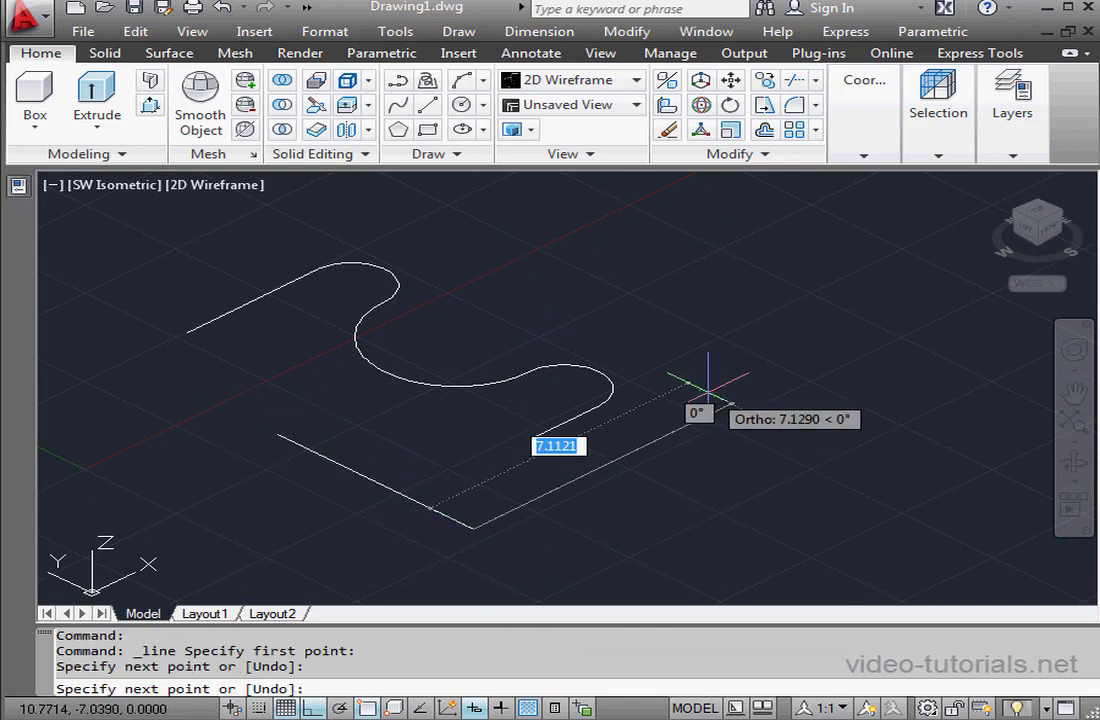
pyautogui.click(712, 413)
pyautogui.click(420, 237)
pyautogui.rightClick(533, 234)
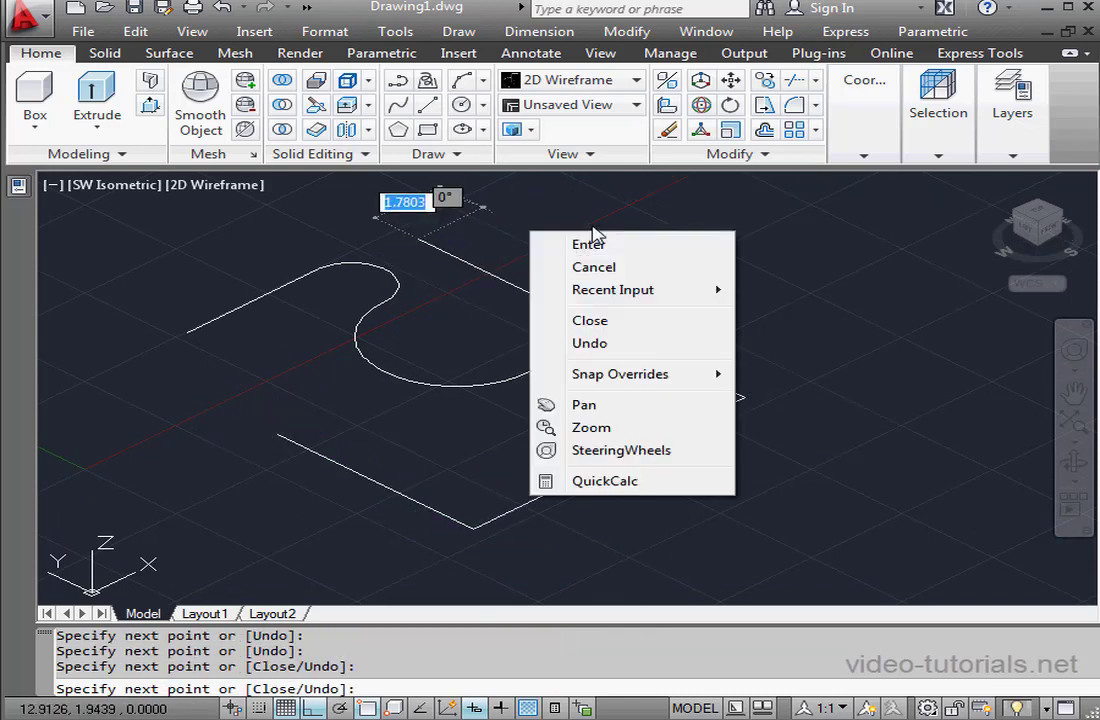
pyautogui.click(589, 244)
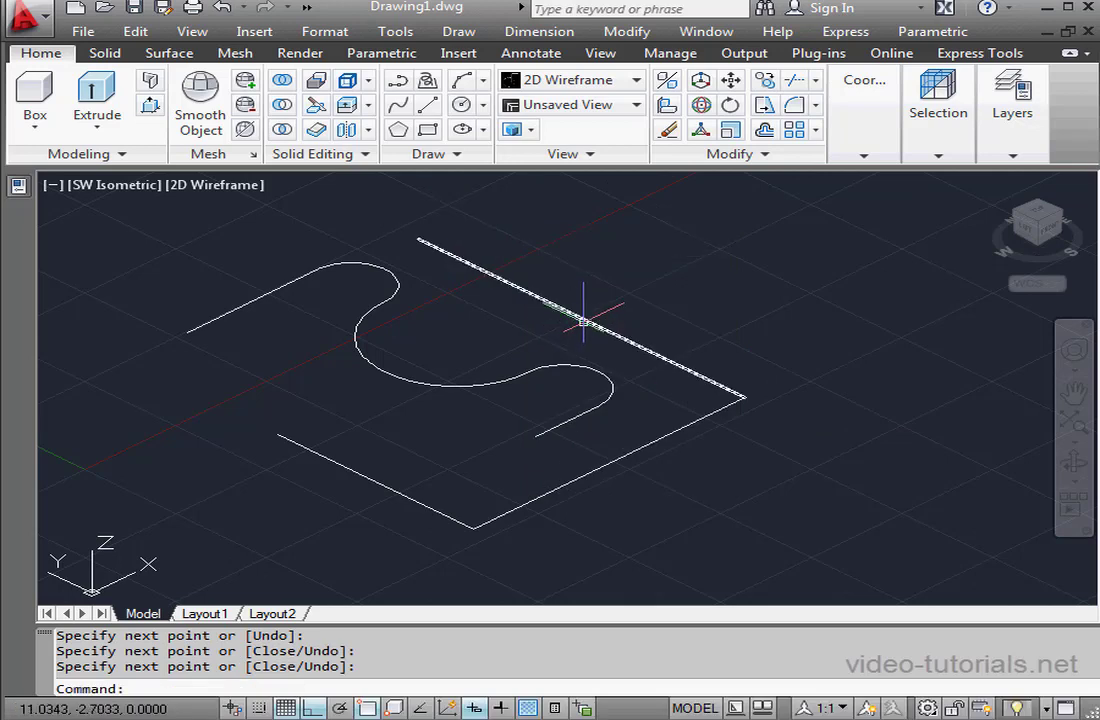
# Step: Revolve the open polyline through a partial angle about the shorter line parallel to Y, and undo the revolve
pyautogui.click(97, 128)
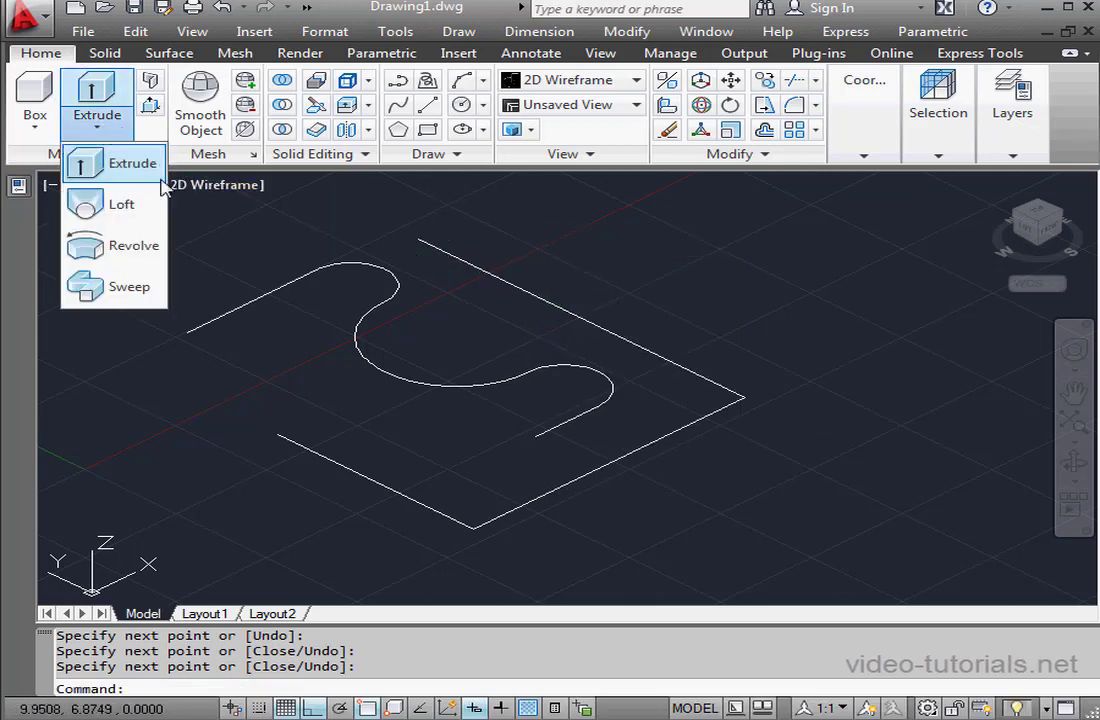
pyautogui.click(118, 244)
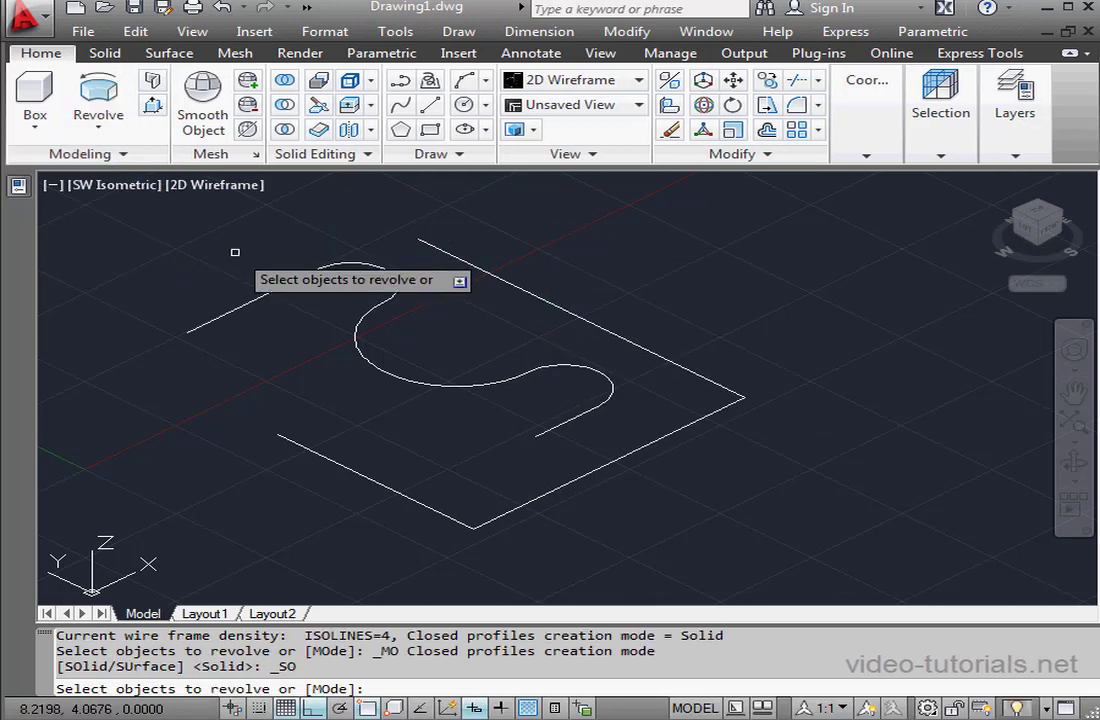
pyautogui.click(362, 332)
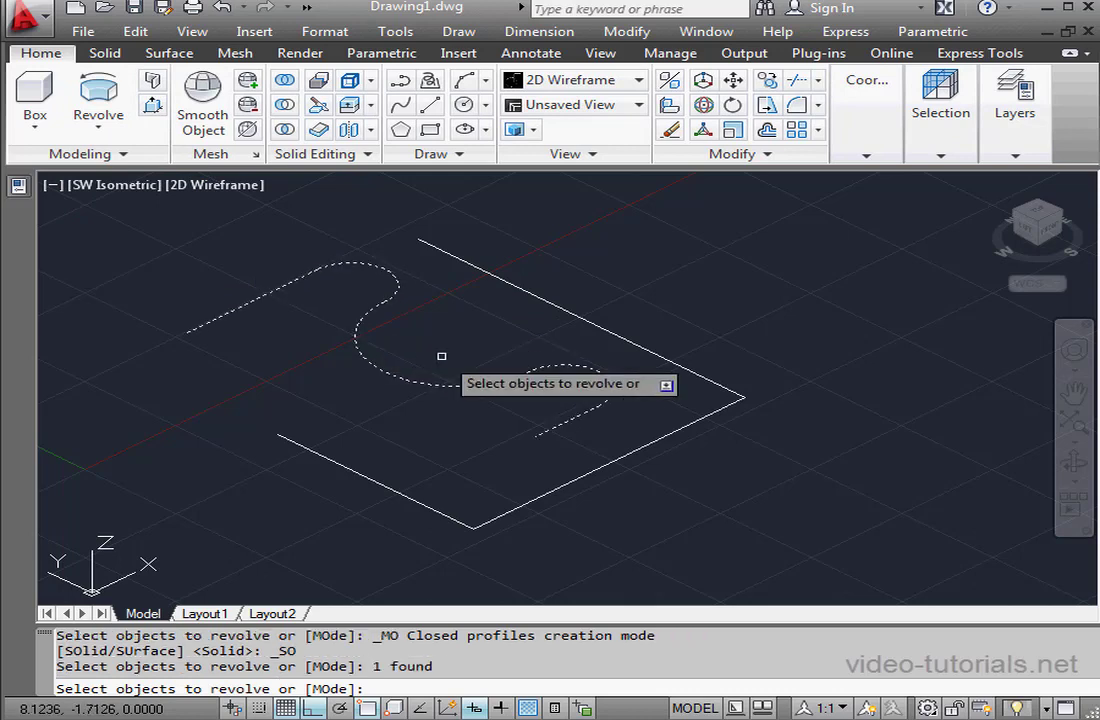
pyautogui.rightClick(420, 410)
pyautogui.click(470, 423)
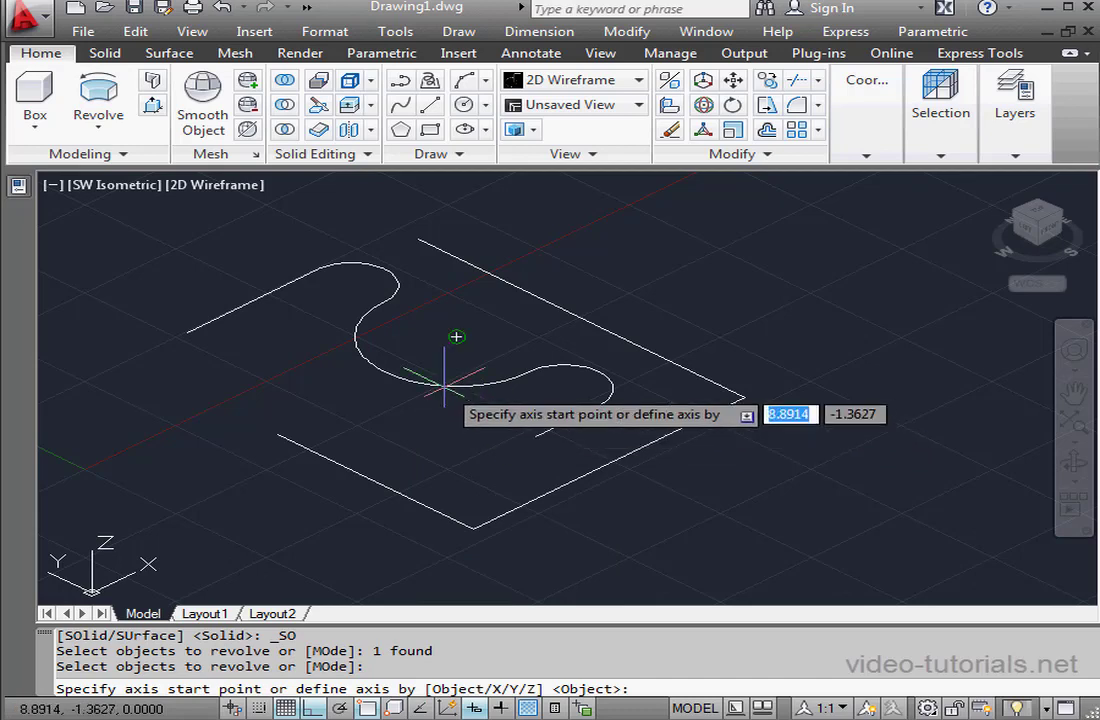
pyautogui.click(278, 435)
pyautogui.click(472, 523)
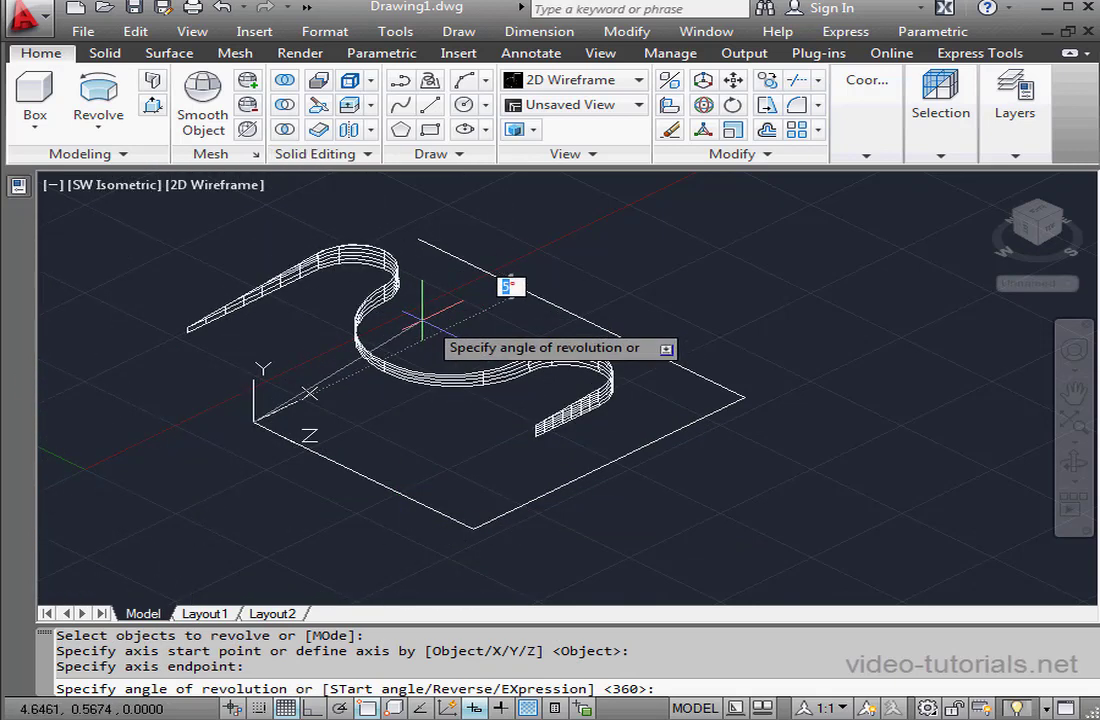
pyautogui.click(340, 310)
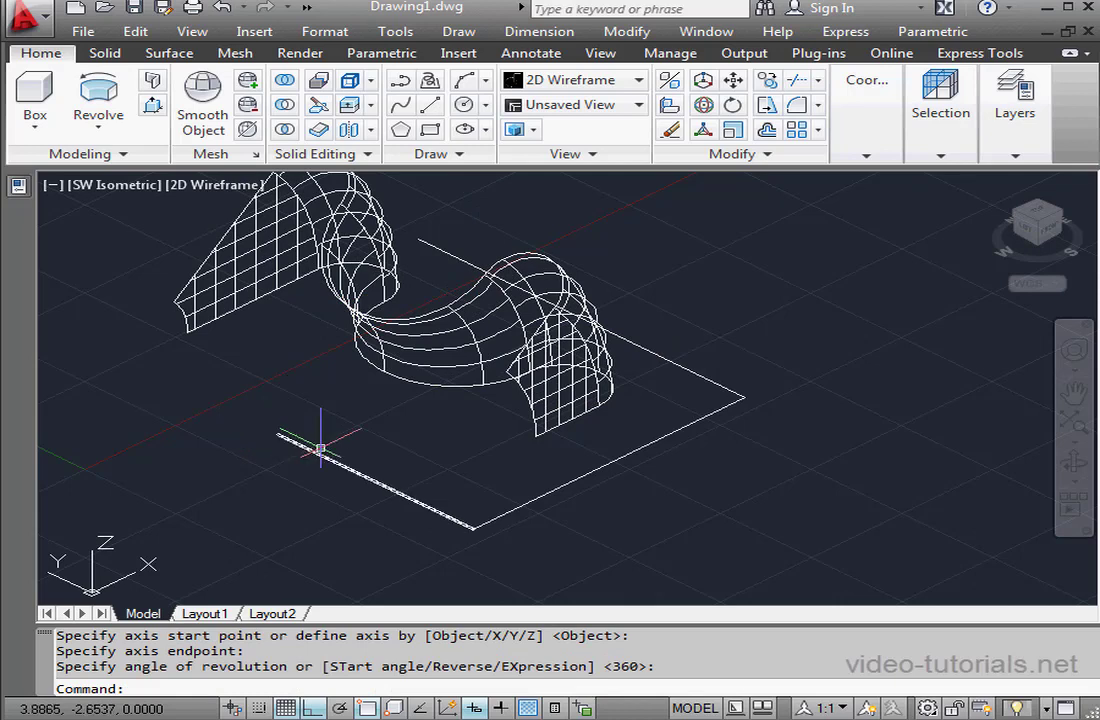
pyautogui.click(224, 9)
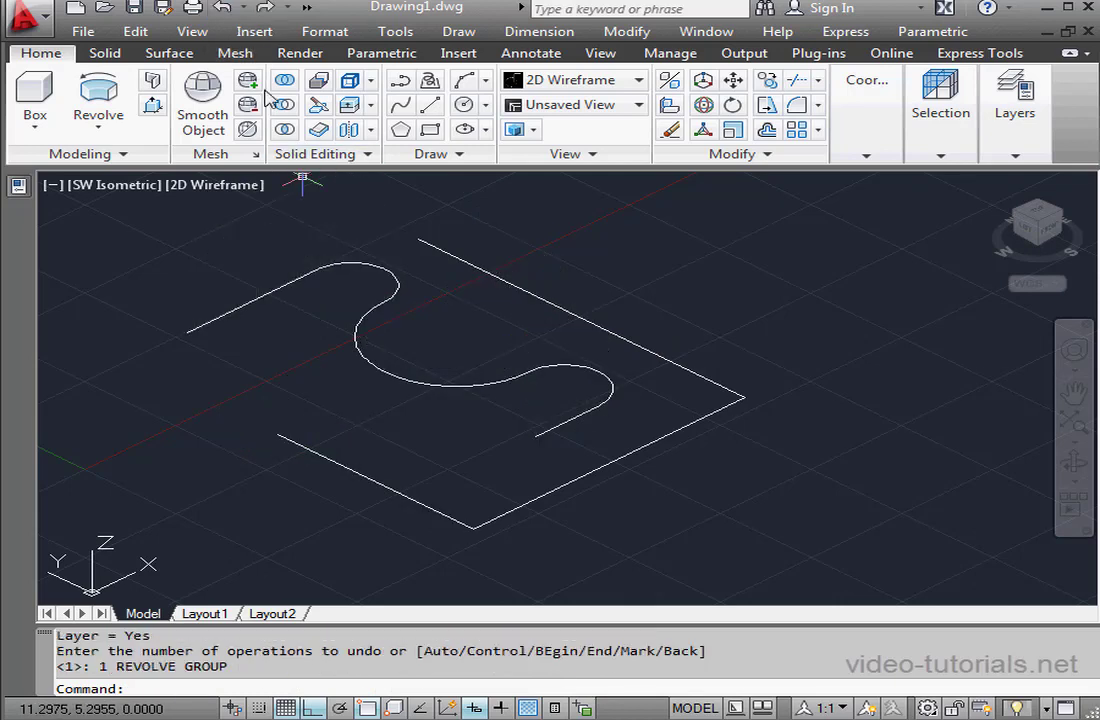
# Step: Set the visual style to Realistic and close the S-shaped profile with a straight line between the polyline's two endpoints
pyautogui.click(641, 82)
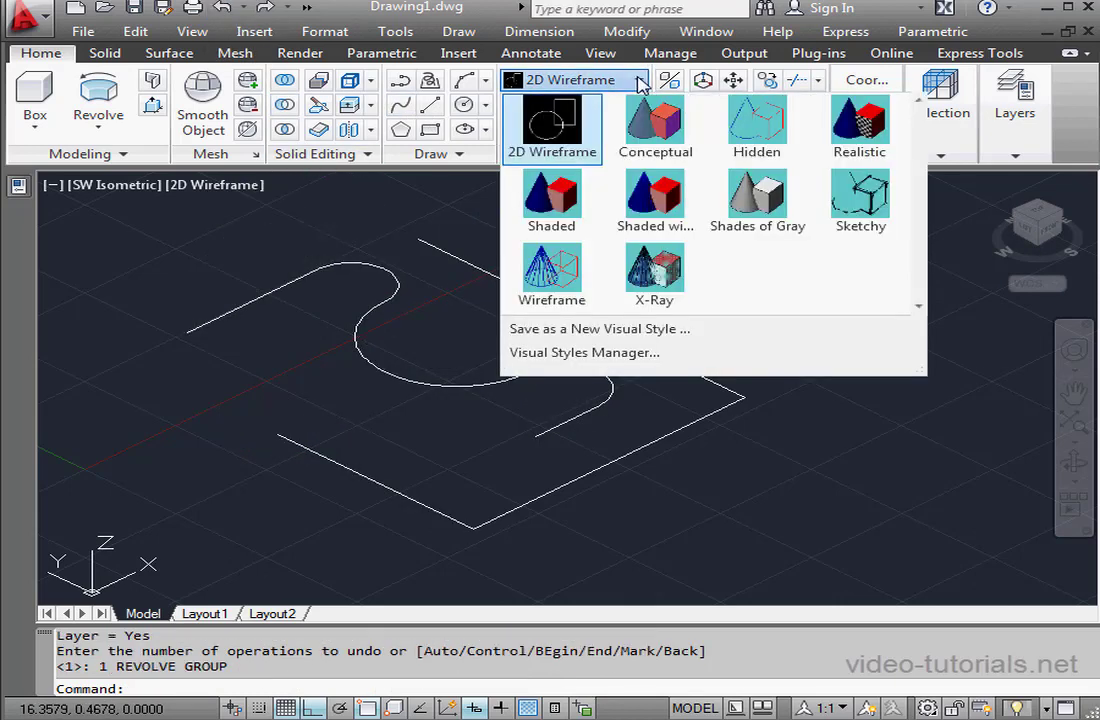
pyautogui.click(862, 140)
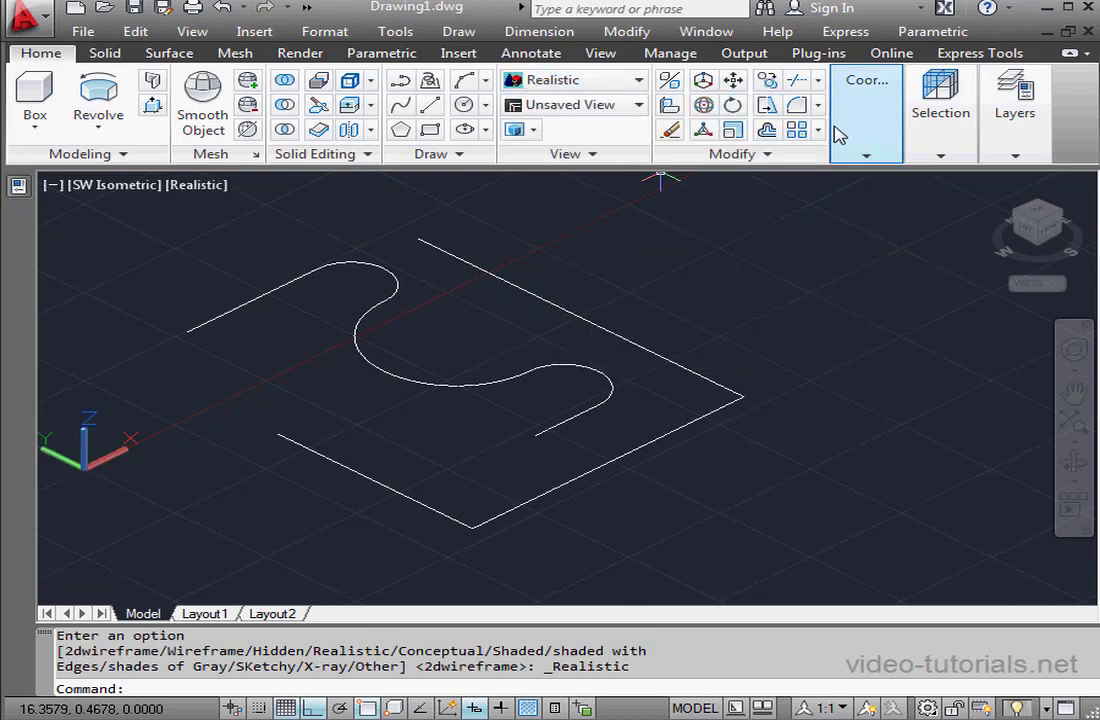
pyautogui.click(431, 106)
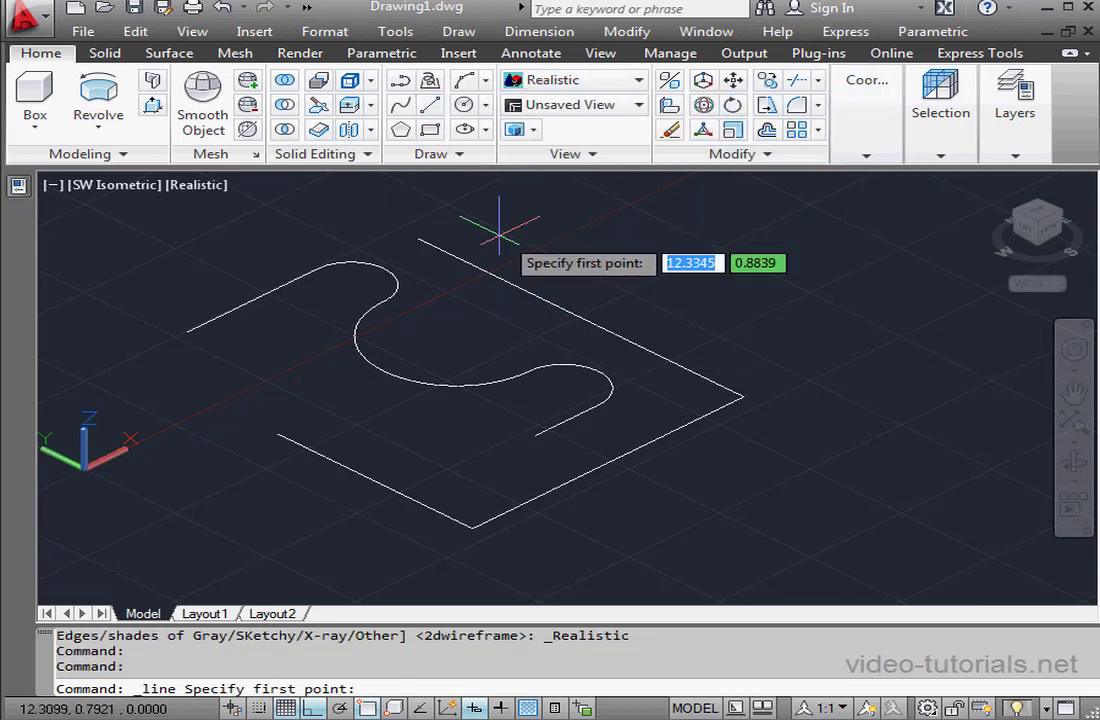
pyautogui.click(537, 436)
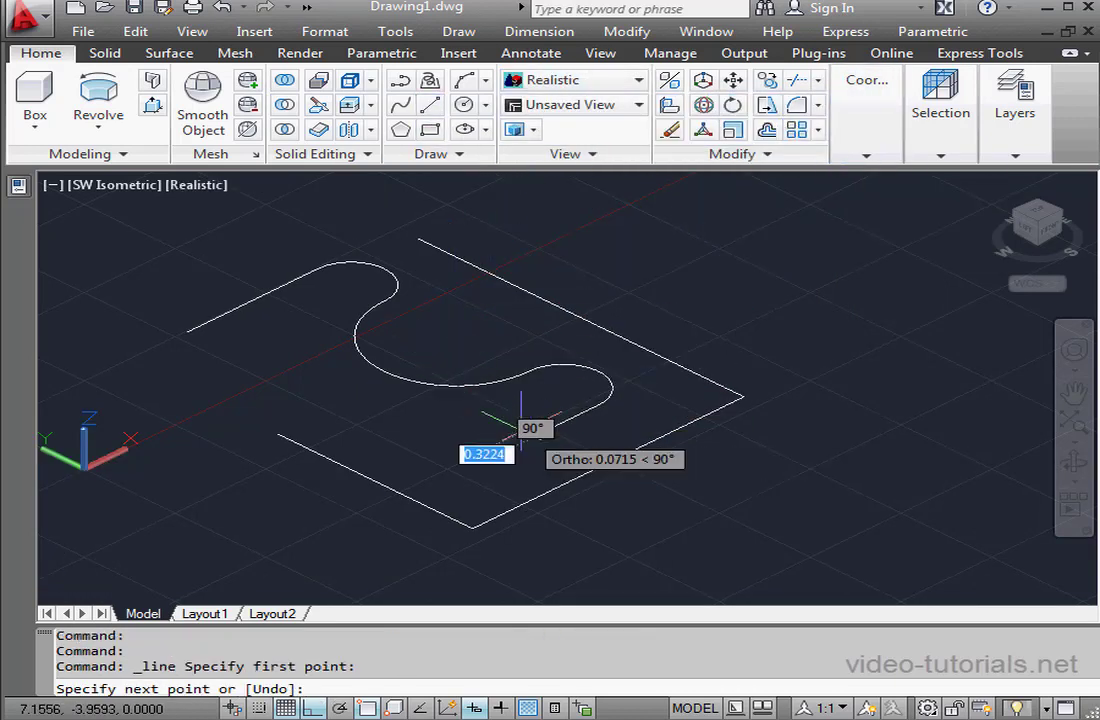
pyautogui.click(189, 330)
pyautogui.rightClick(300, 338)
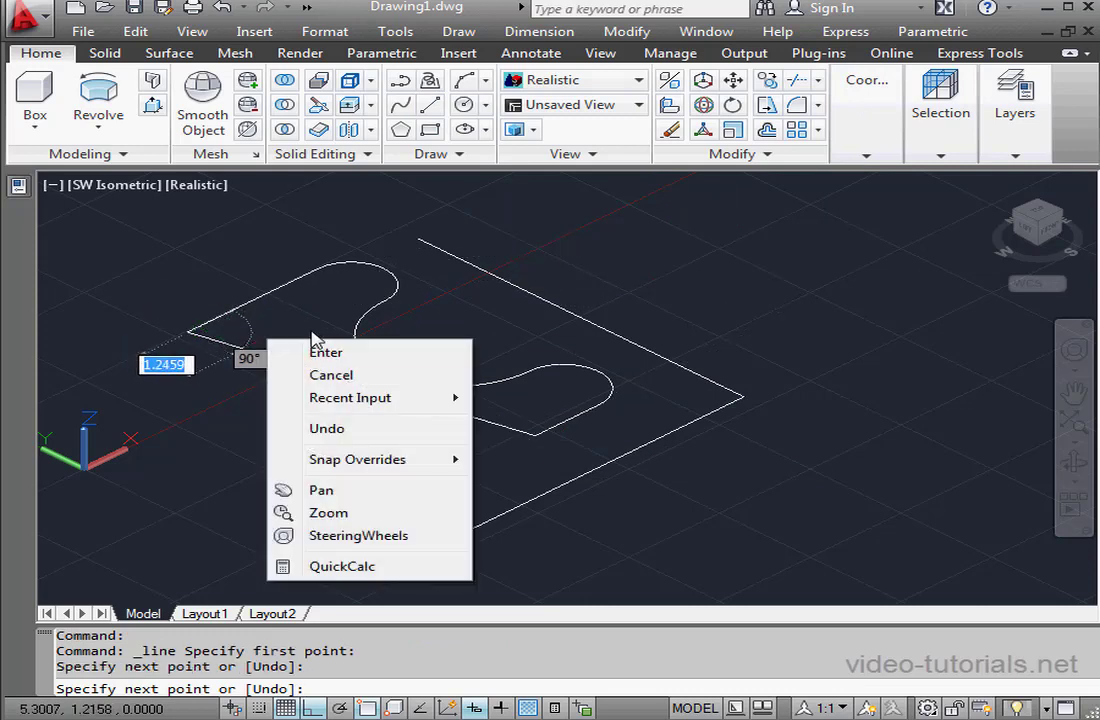
pyautogui.click(325, 351)
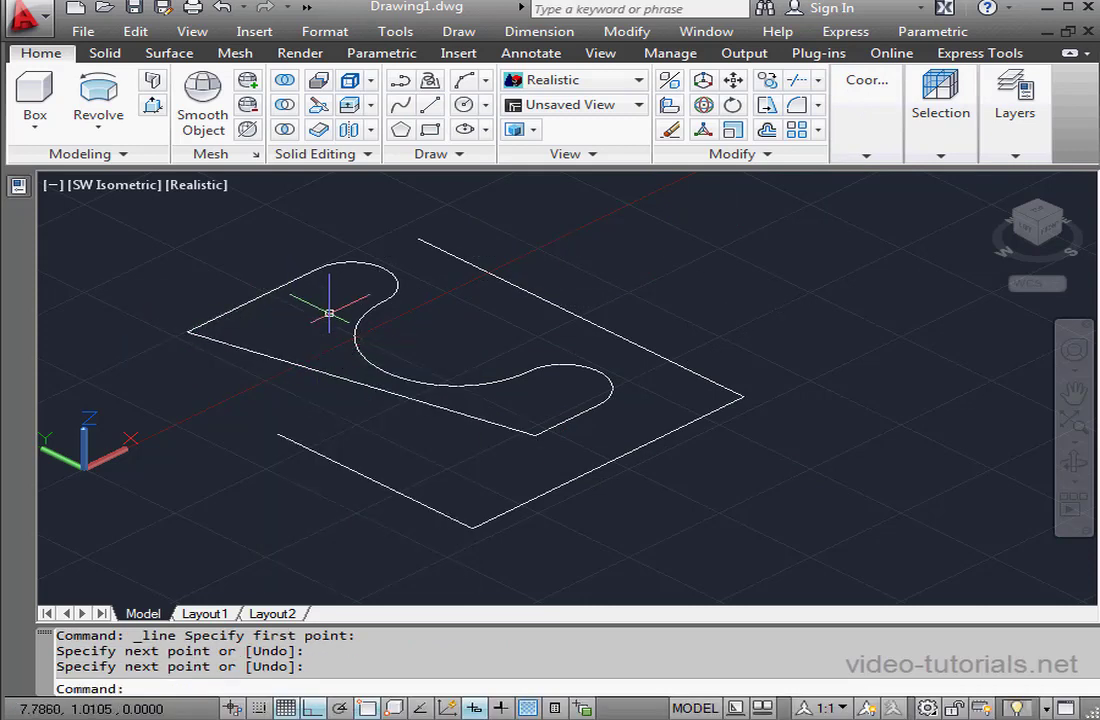
# Step: Revolve the polyline and its closing line together through a partial angle about the line parallel to X, and undo the revolve
pyautogui.click(105, 95)
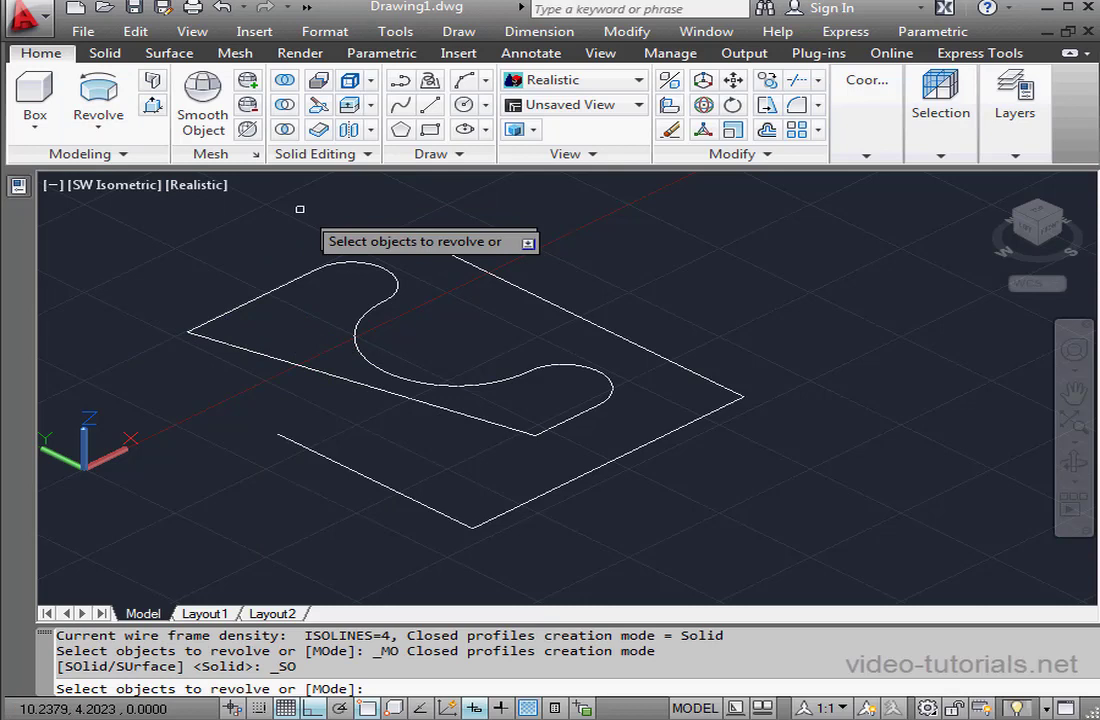
pyautogui.click(309, 268)
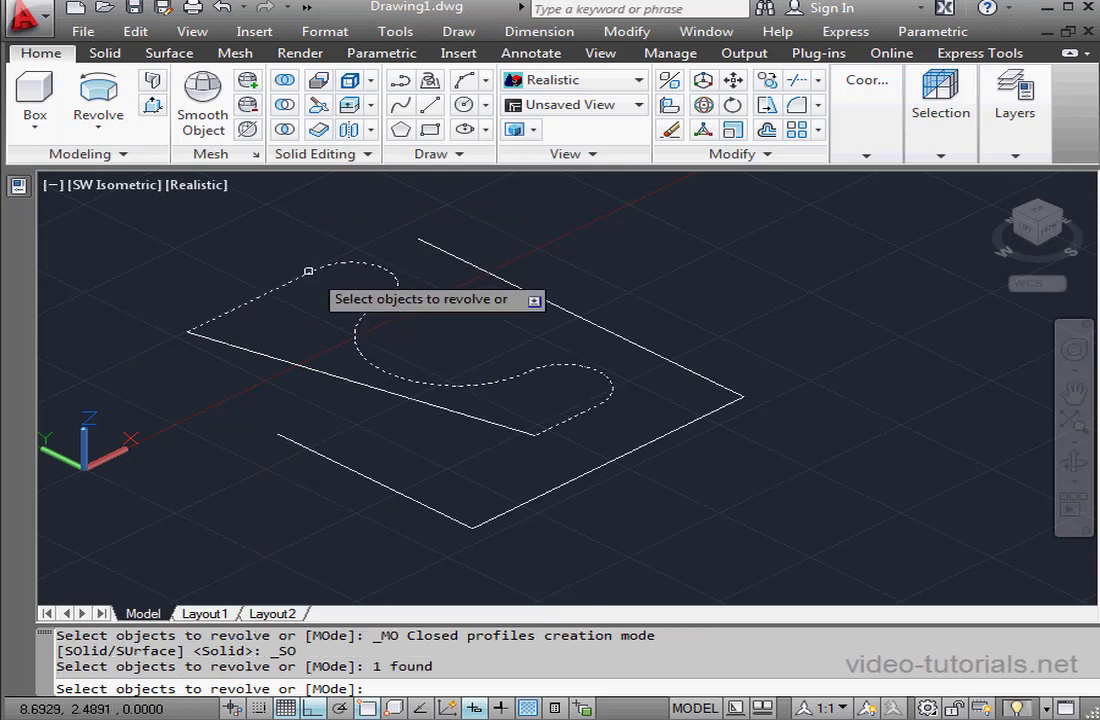
pyautogui.click(277, 358)
pyautogui.rightClick(288, 390)
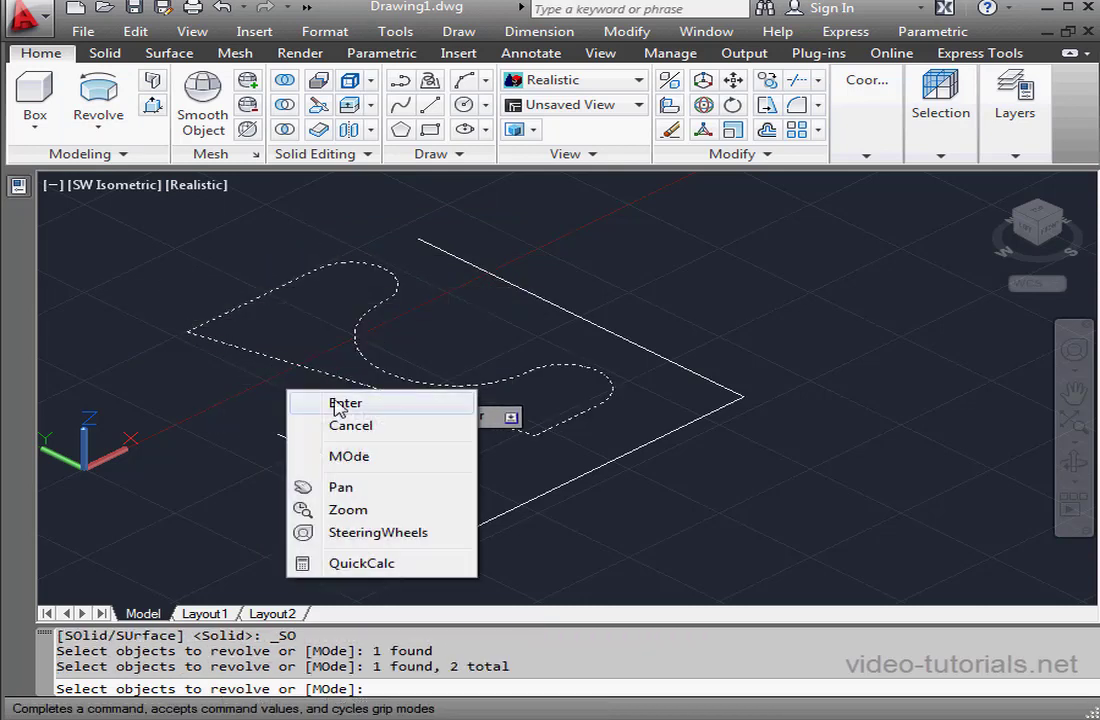
pyautogui.click(338, 405)
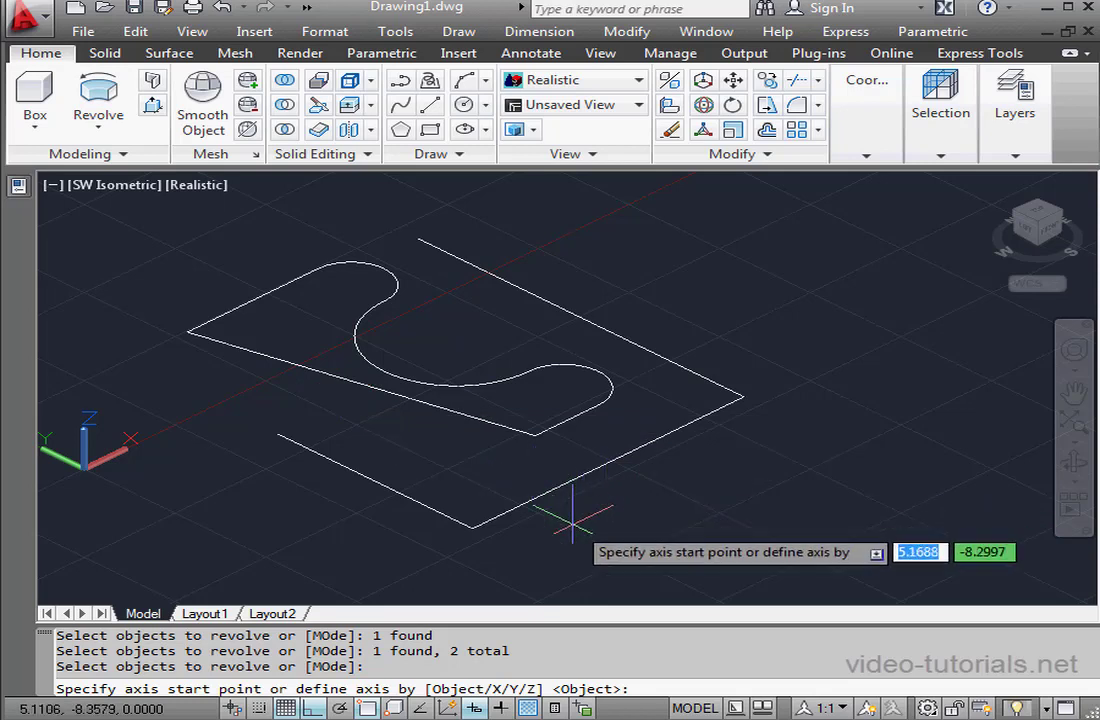
pyautogui.click(472, 527)
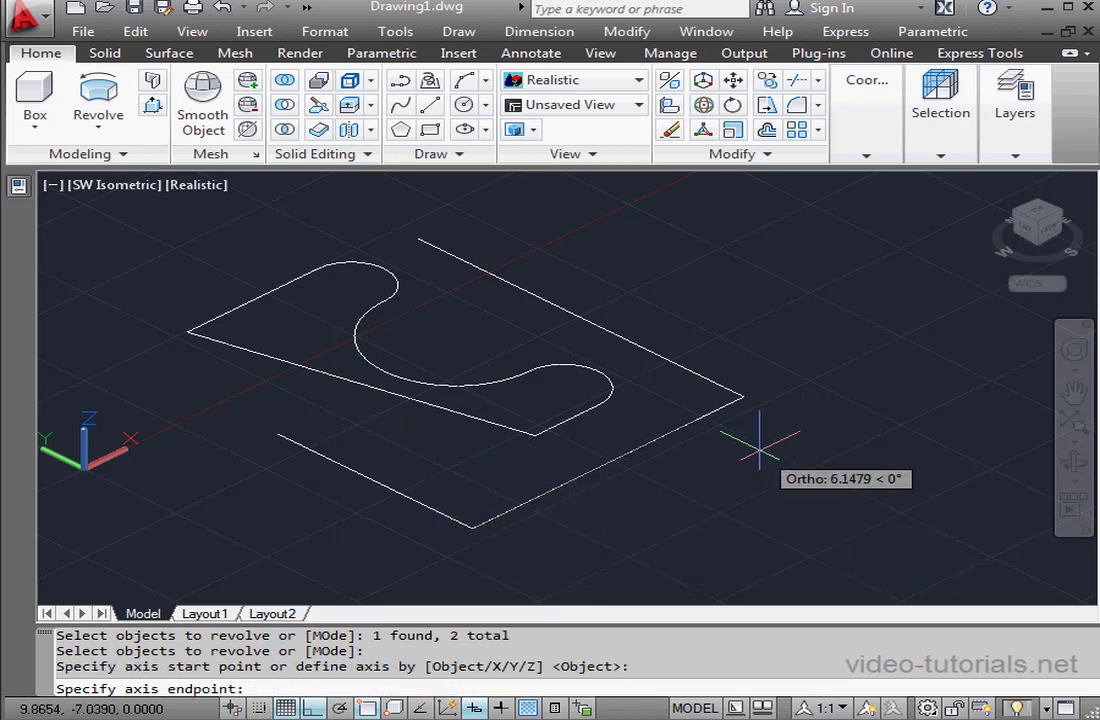
pyautogui.click(742, 397)
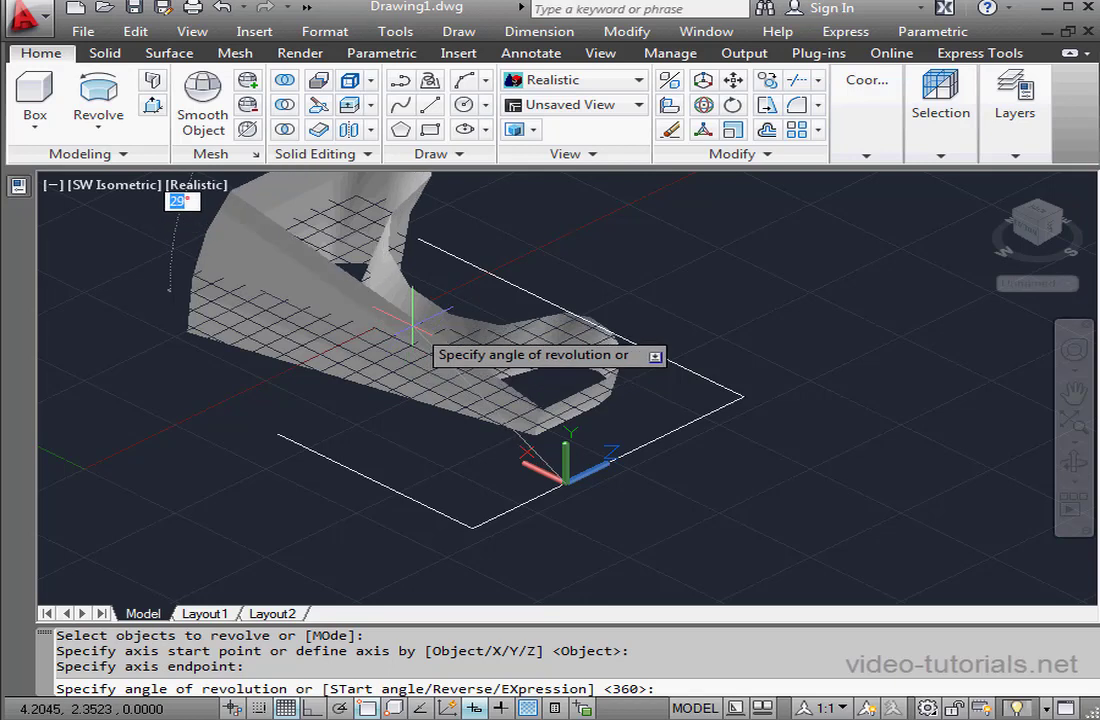
pyautogui.click(416, 294)
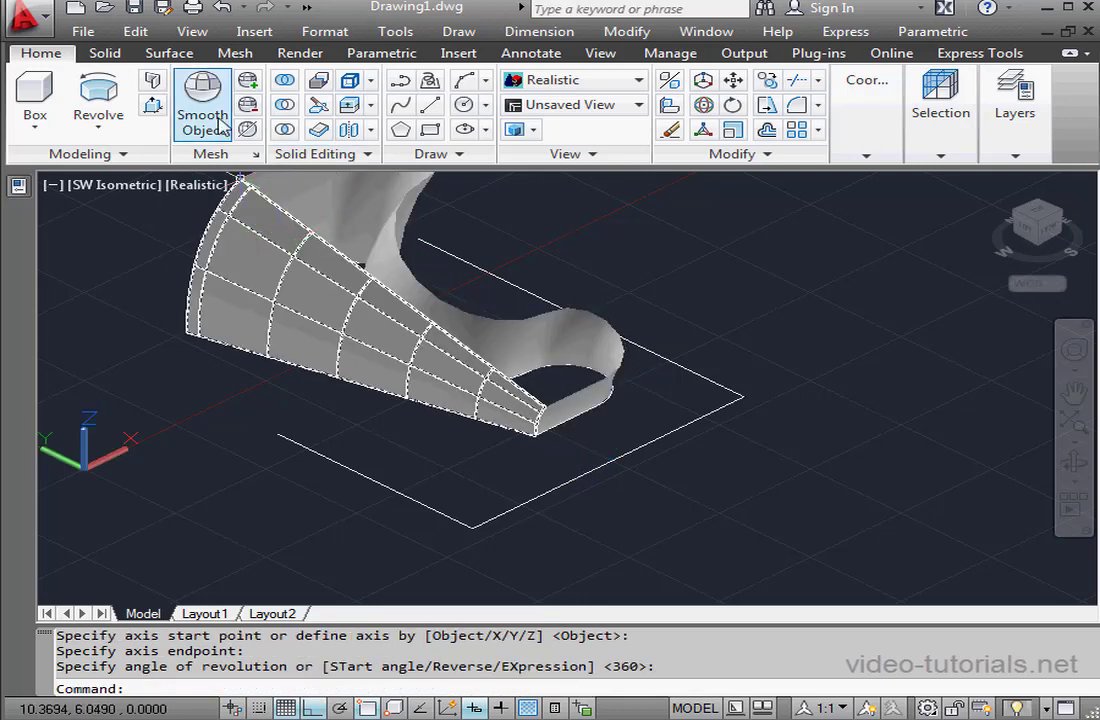
pyautogui.click(220, 7)
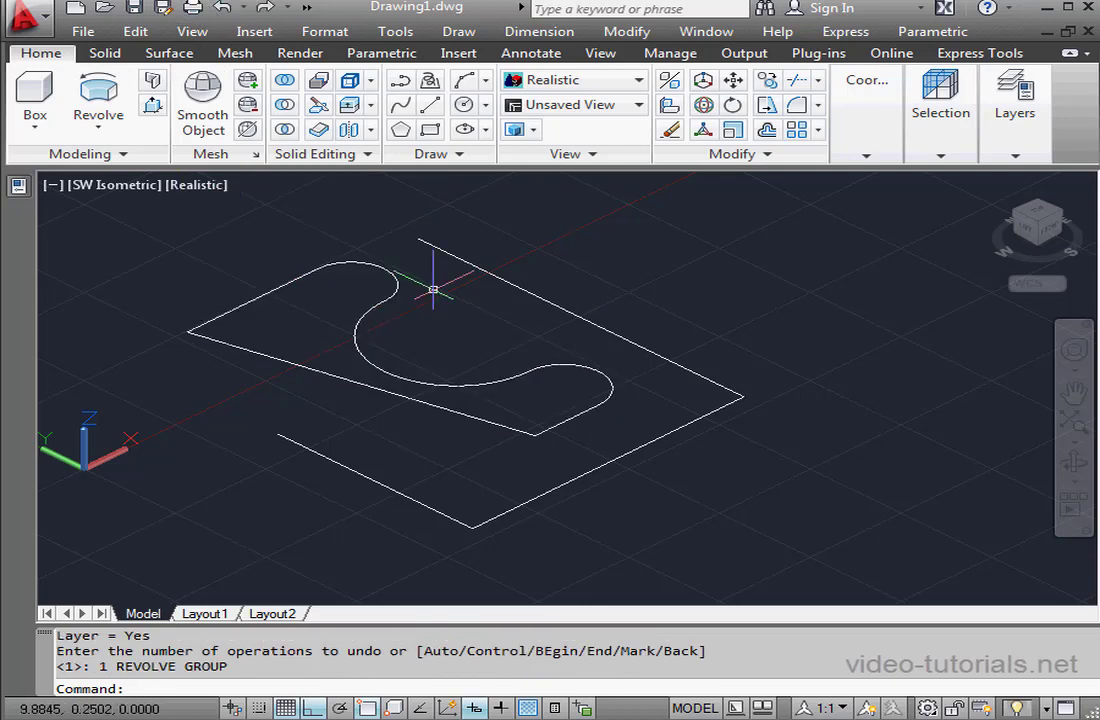
# Step: Join the S-shaped polyline and its closing line into one polyline with multiple-object polyline editing, converting the line and accepting the 0.0000 fuzz distance
pyautogui.click(768, 155)
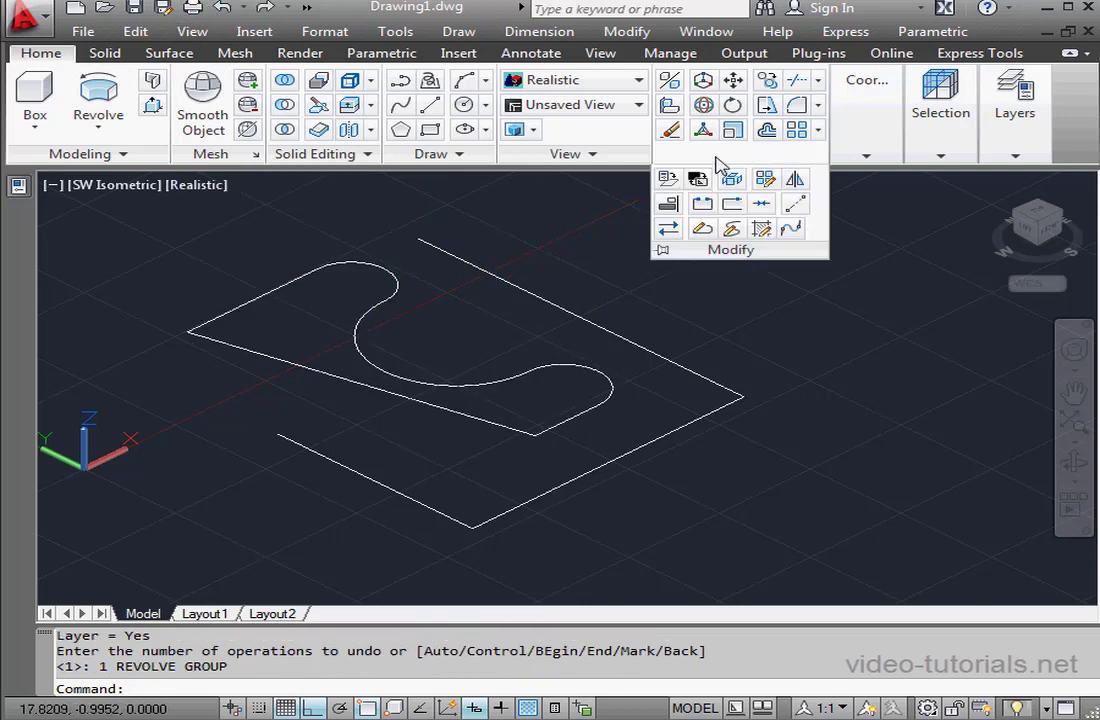
pyautogui.click(703, 229)
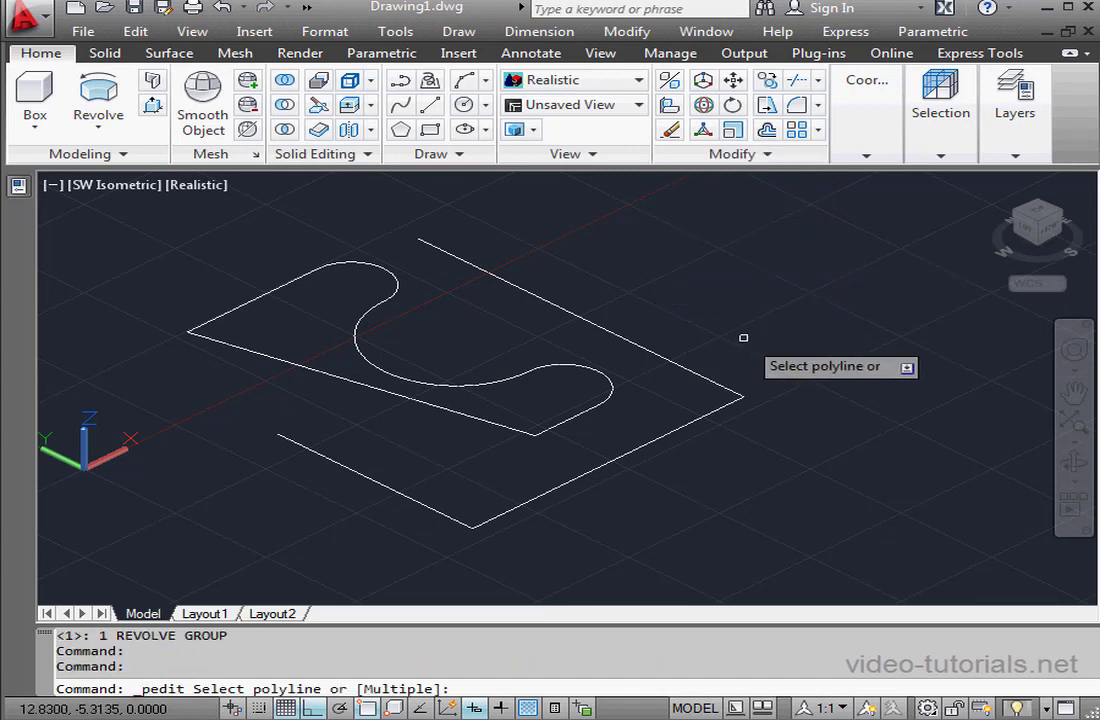
pyautogui.rightClick(724, 292)
pyautogui.click(828, 358)
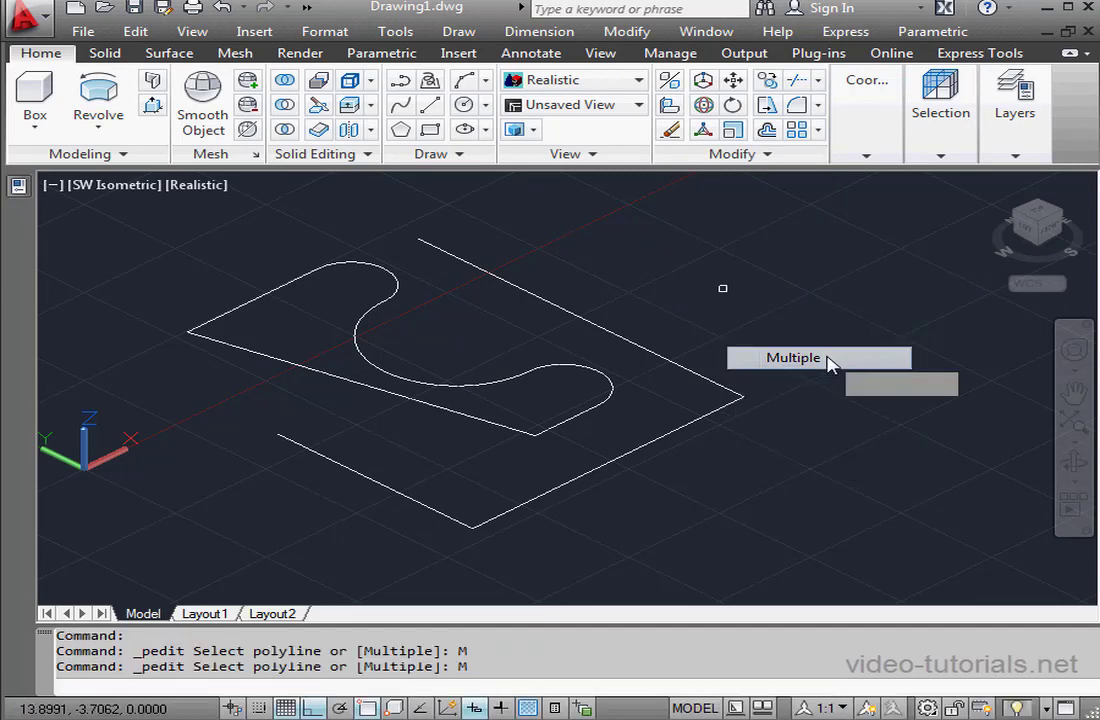
pyautogui.click(621, 378)
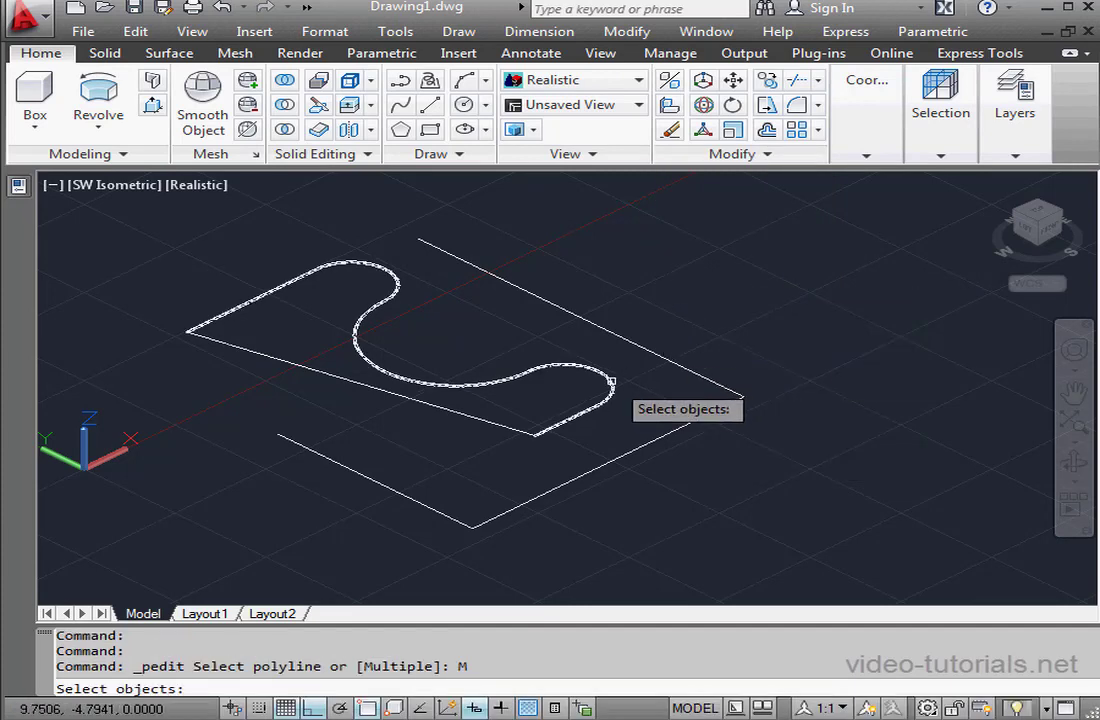
pyautogui.click(482, 417)
pyautogui.press('Return')
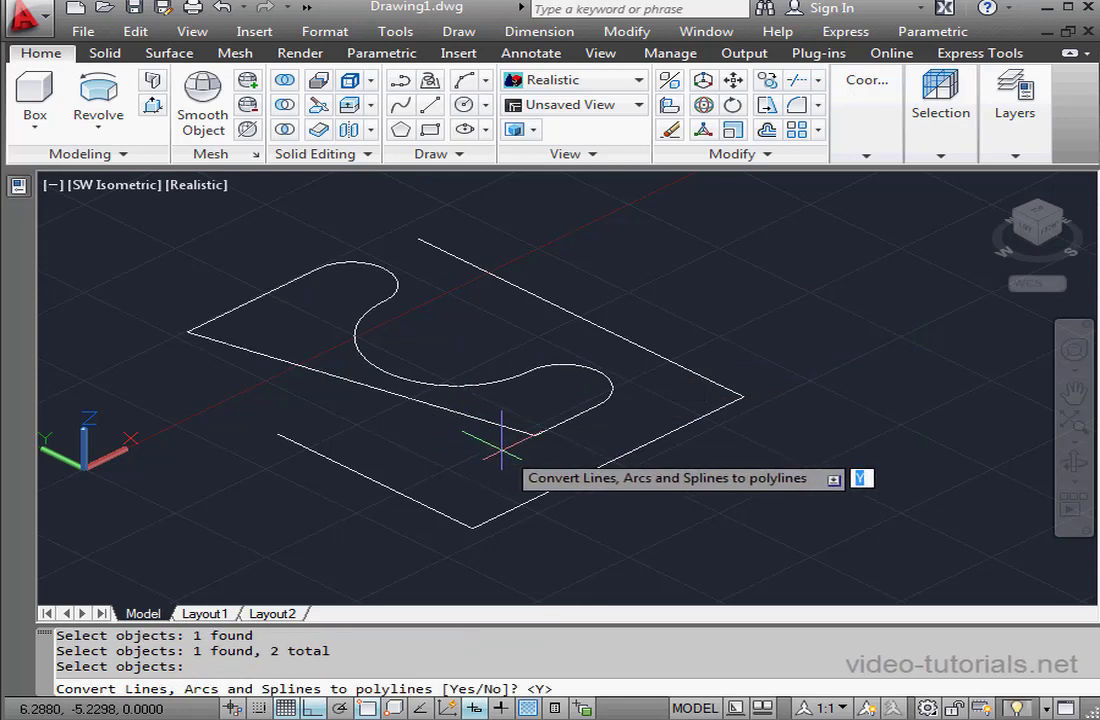
pyautogui.press('Return')
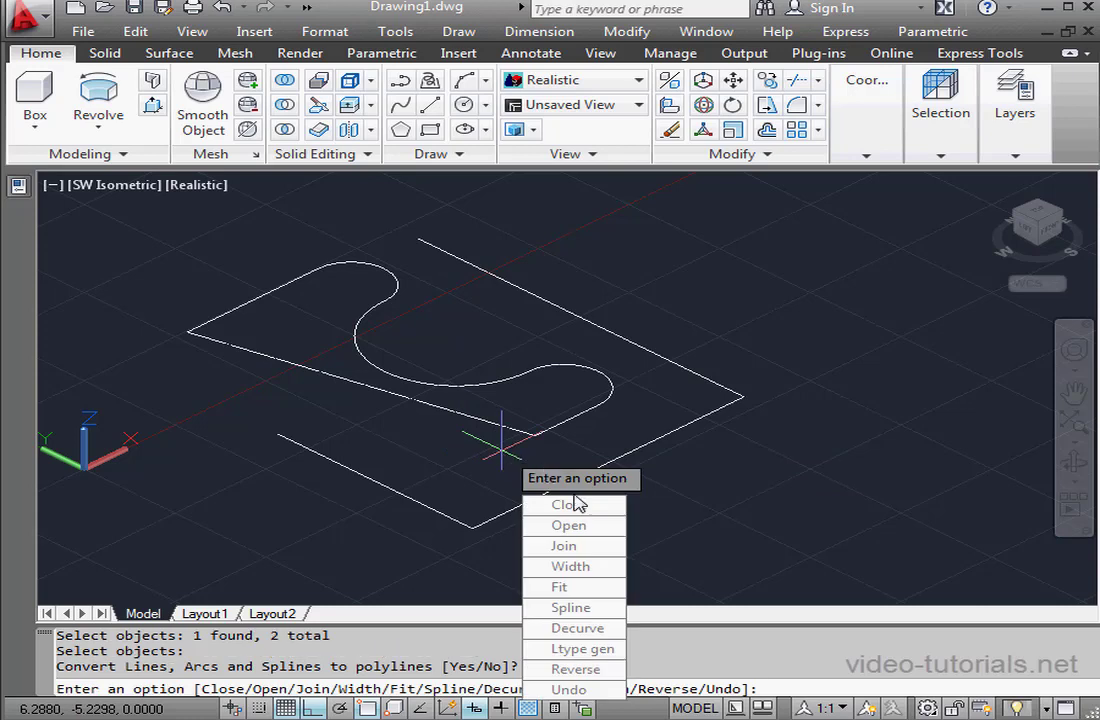
pyautogui.click(576, 547)
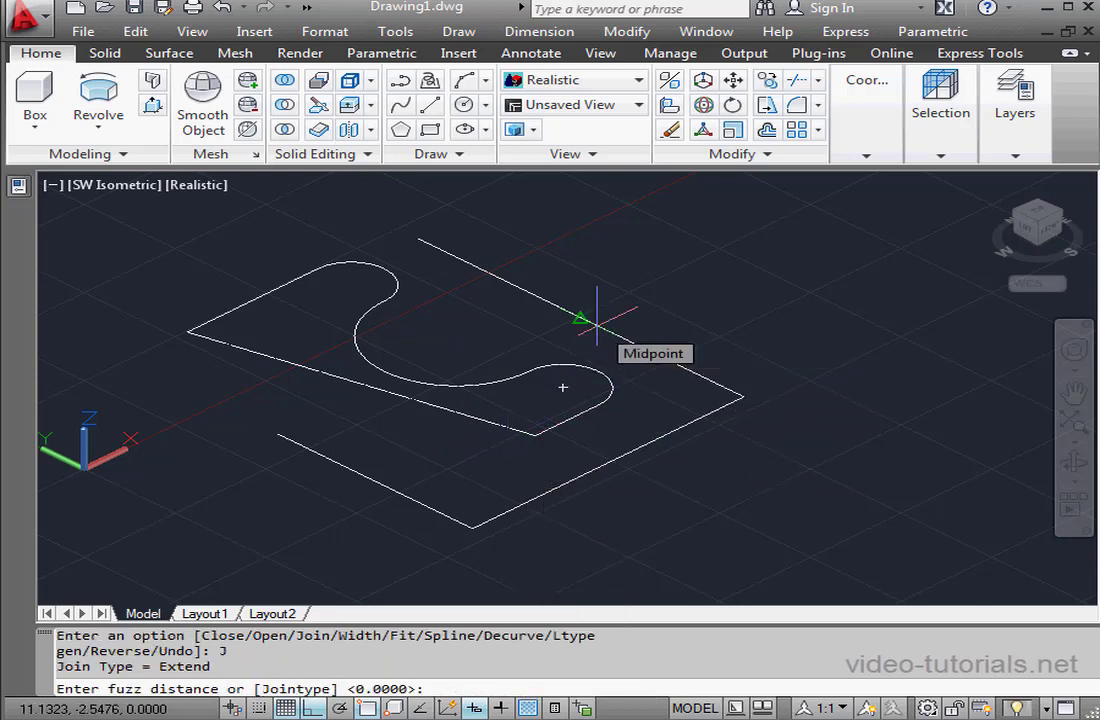
pyautogui.press('Return')
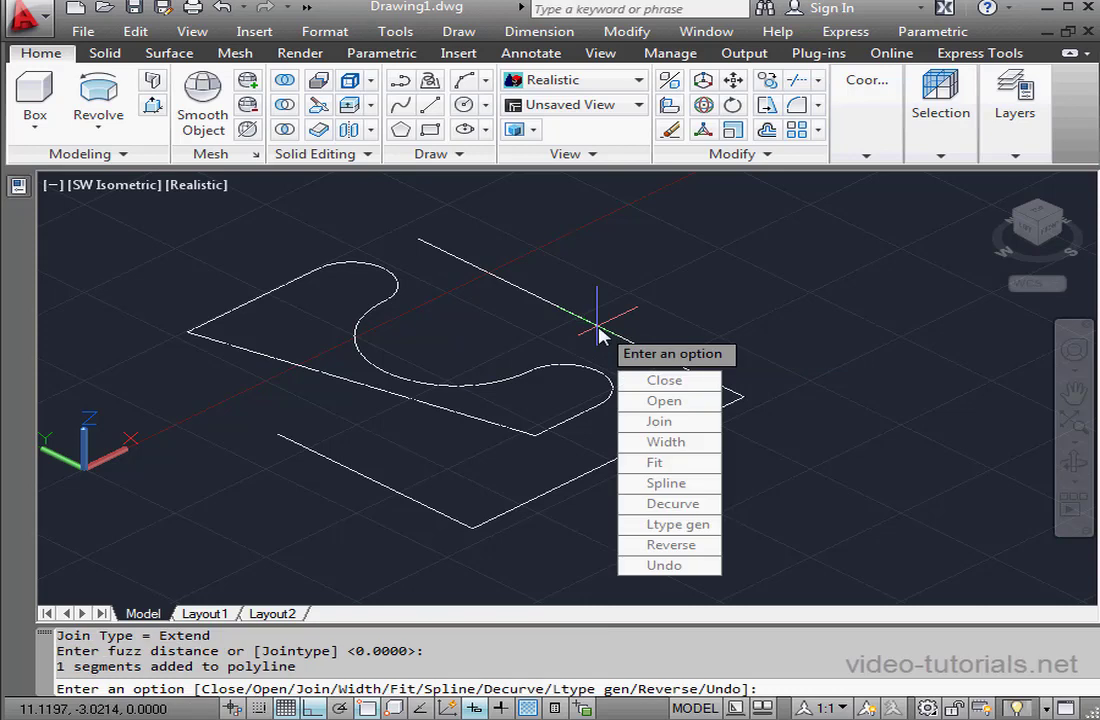
pyautogui.press('Escape')
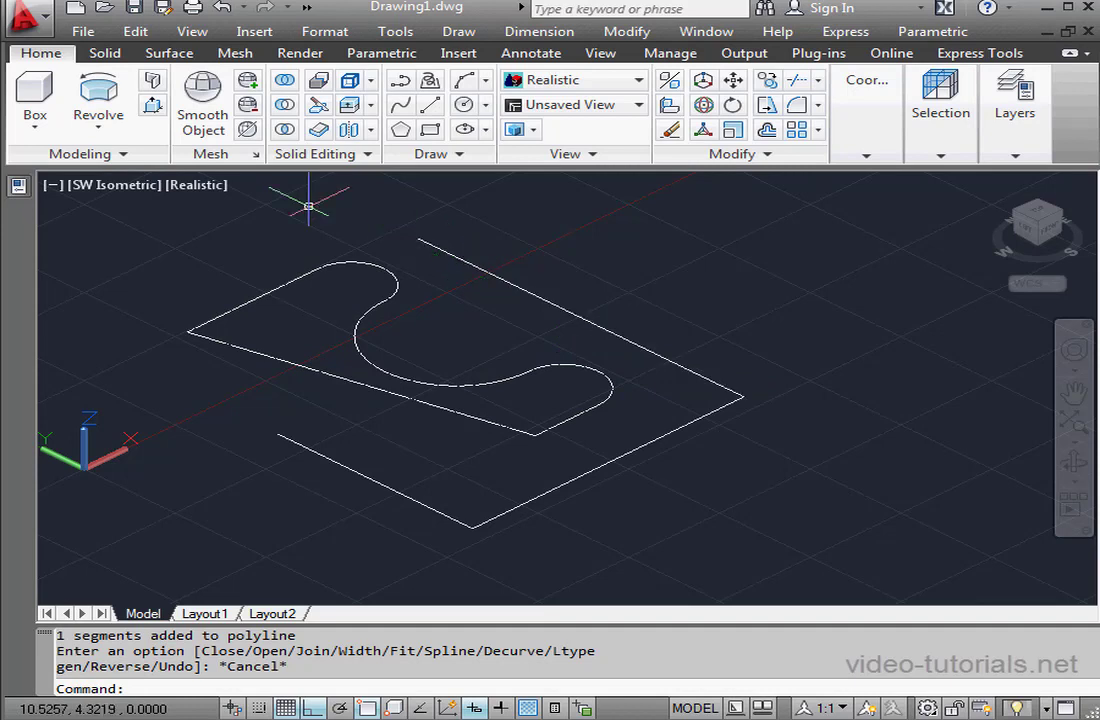
# Step: Revolve the joined profile in Surface mode through about 15° around the endpoints of the line parallel to X, and undo the revolve
pyautogui.click(97, 100)
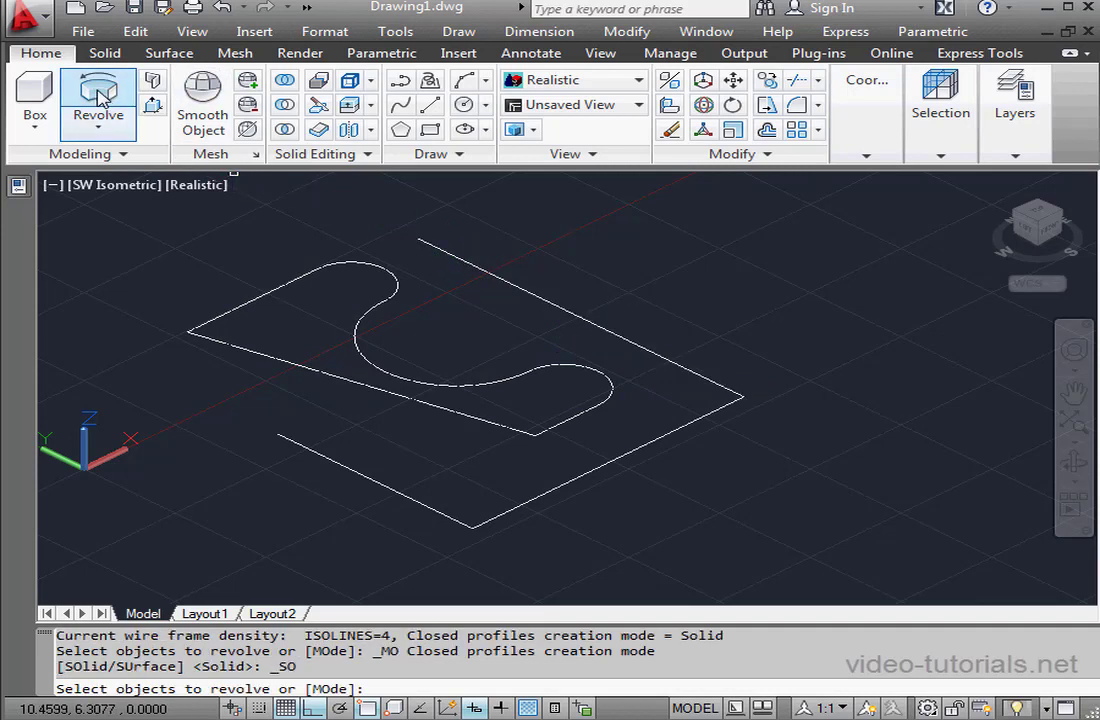
pyautogui.click(379, 269)
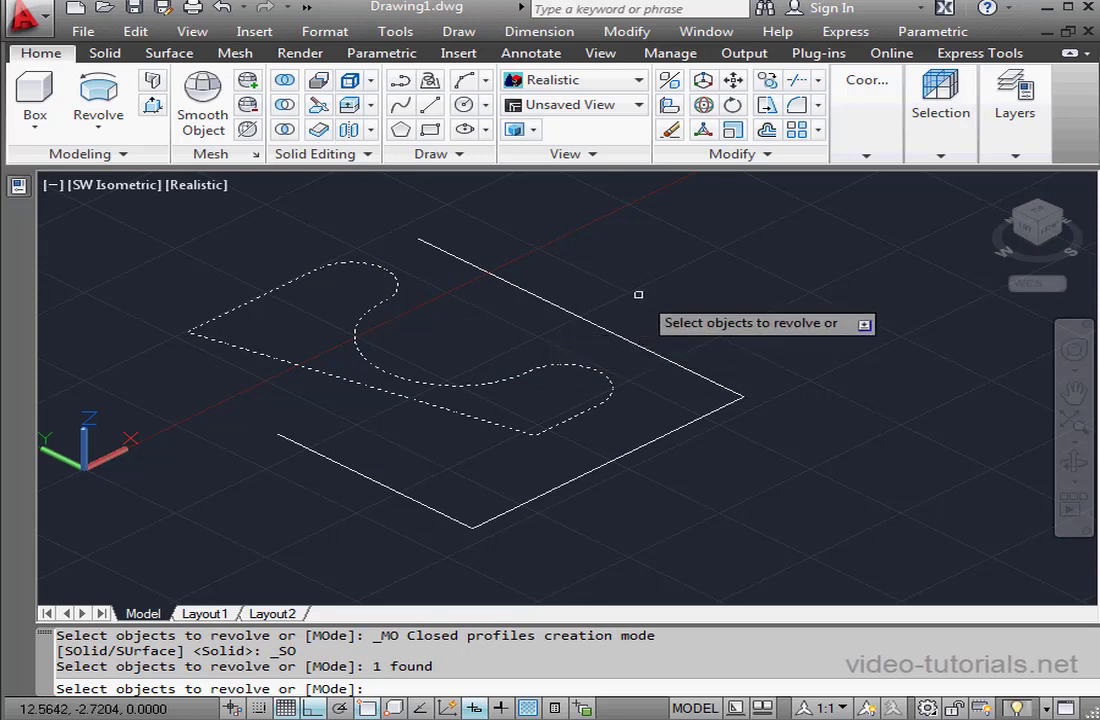
pyautogui.rightClick(673, 269)
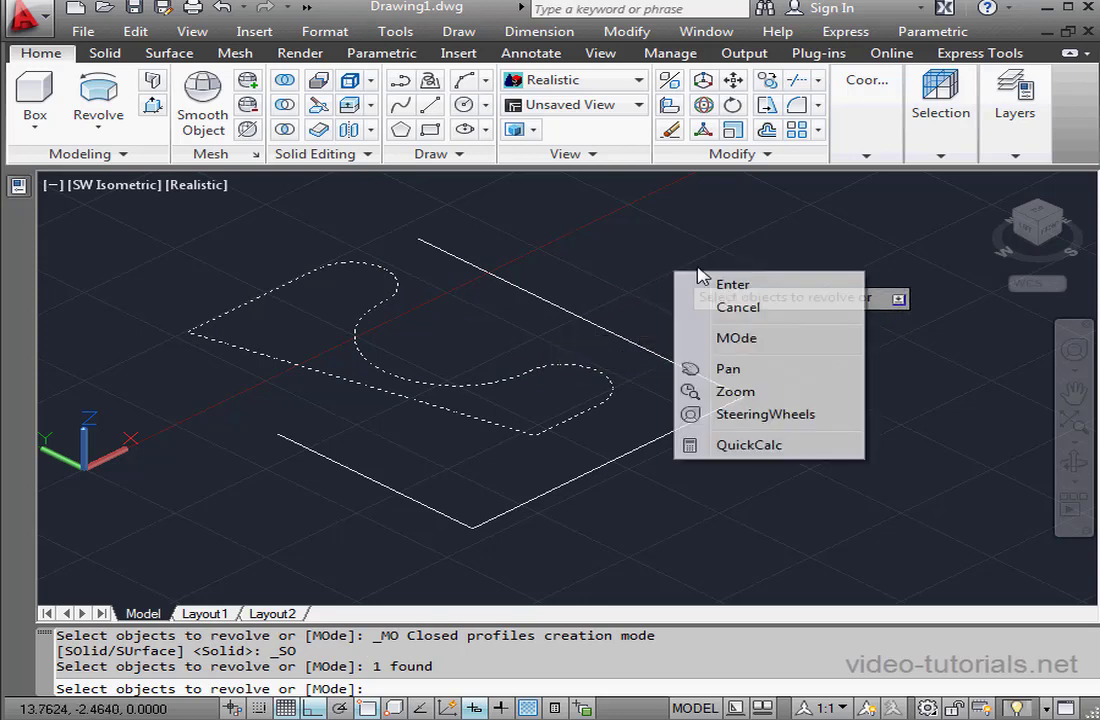
pyautogui.click(783, 338)
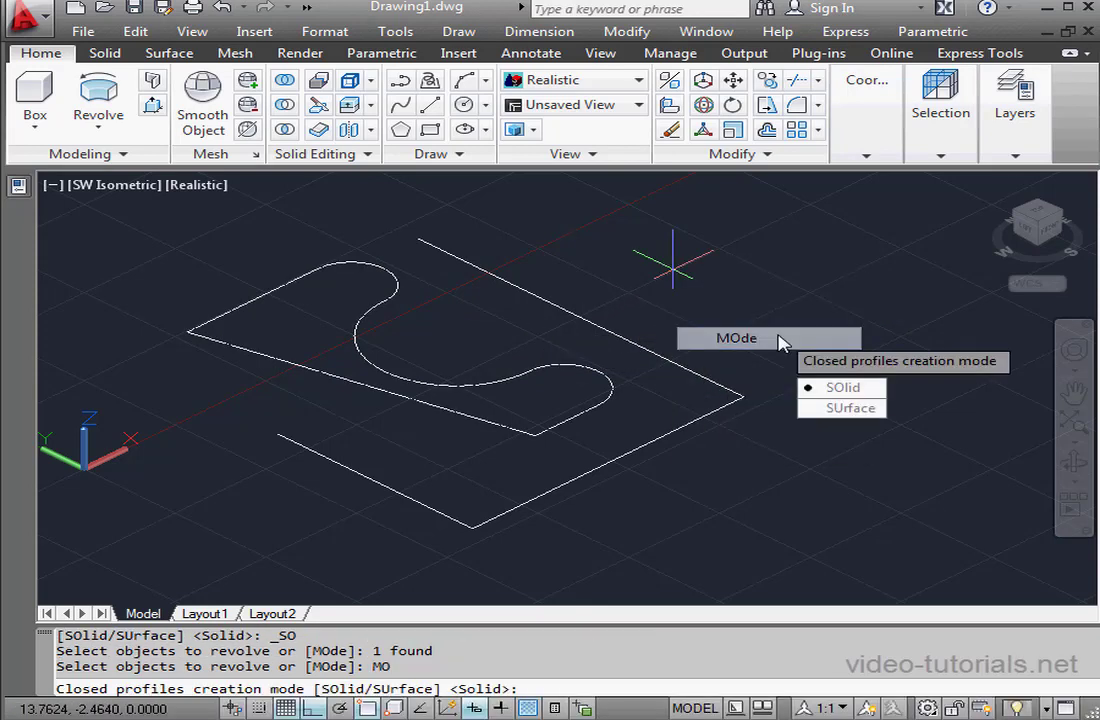
pyautogui.click(838, 409)
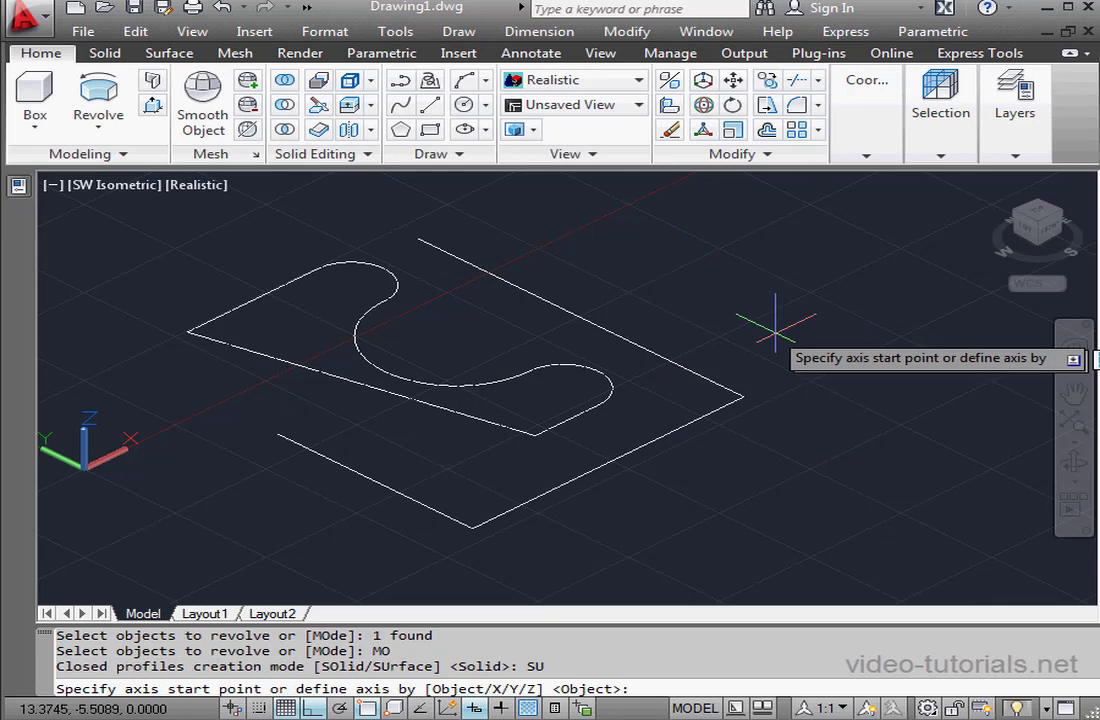
pyautogui.click(743, 397)
pyautogui.click(470, 525)
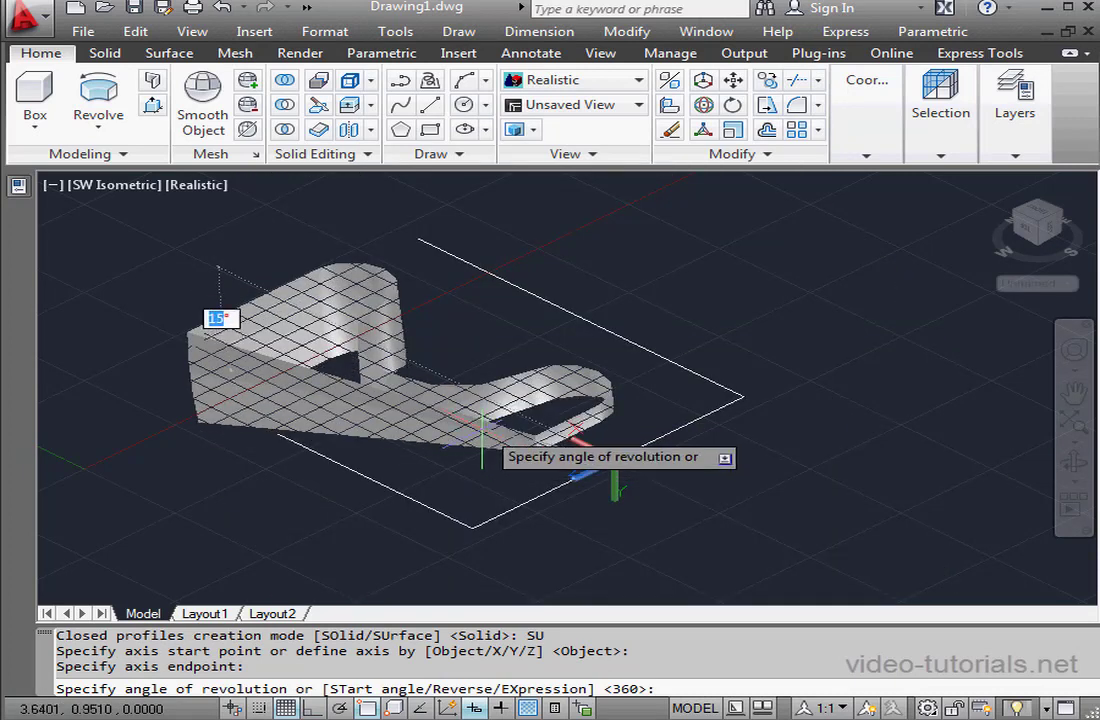
pyautogui.click(476, 440)
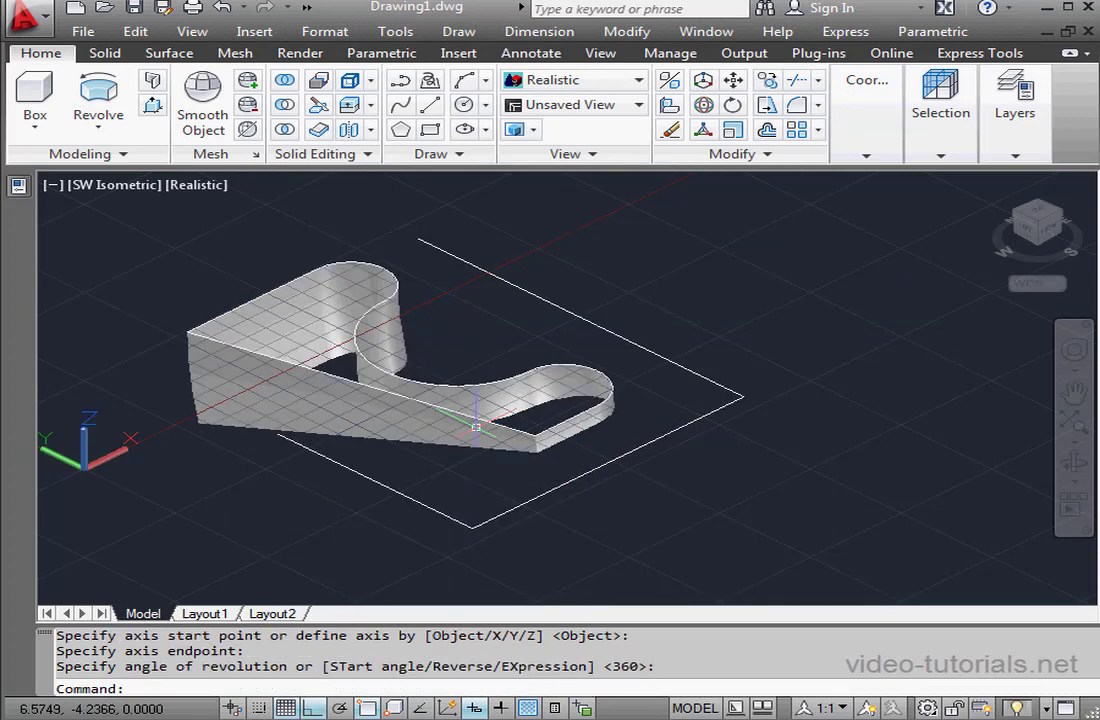
pyautogui.click(222, 8)
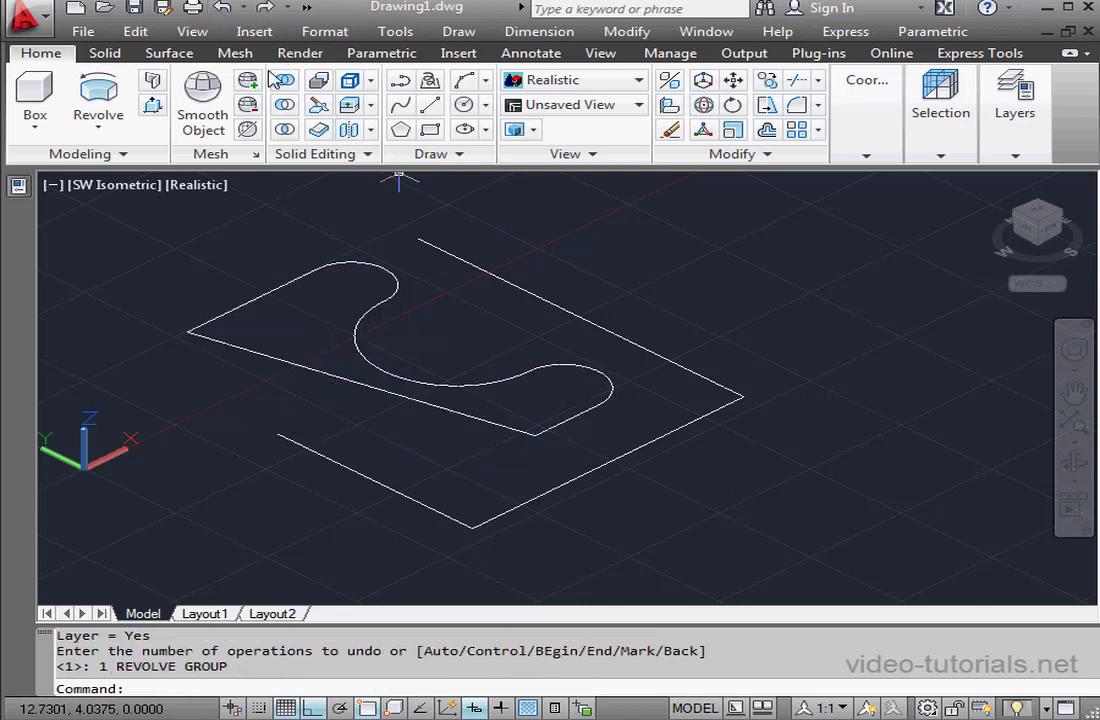
# Step: Begin a solid Revolve of the joined profile, using the Object option to take the line parallel to X as the axis
pyautogui.click(98, 100)
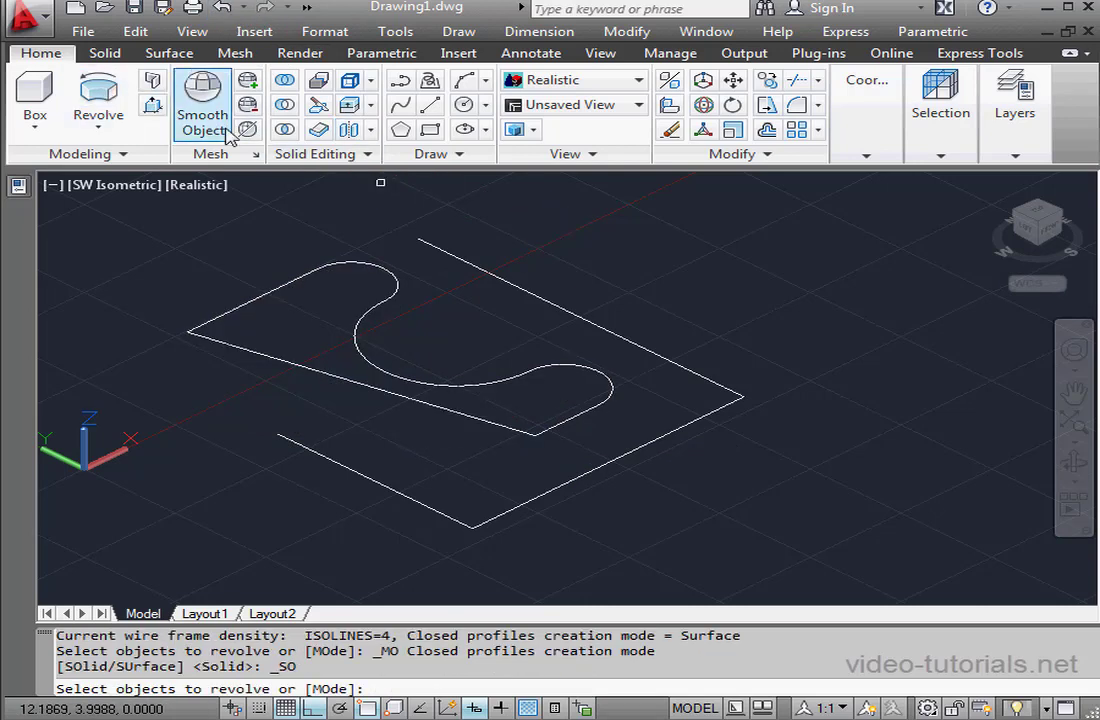
pyautogui.click(390, 271)
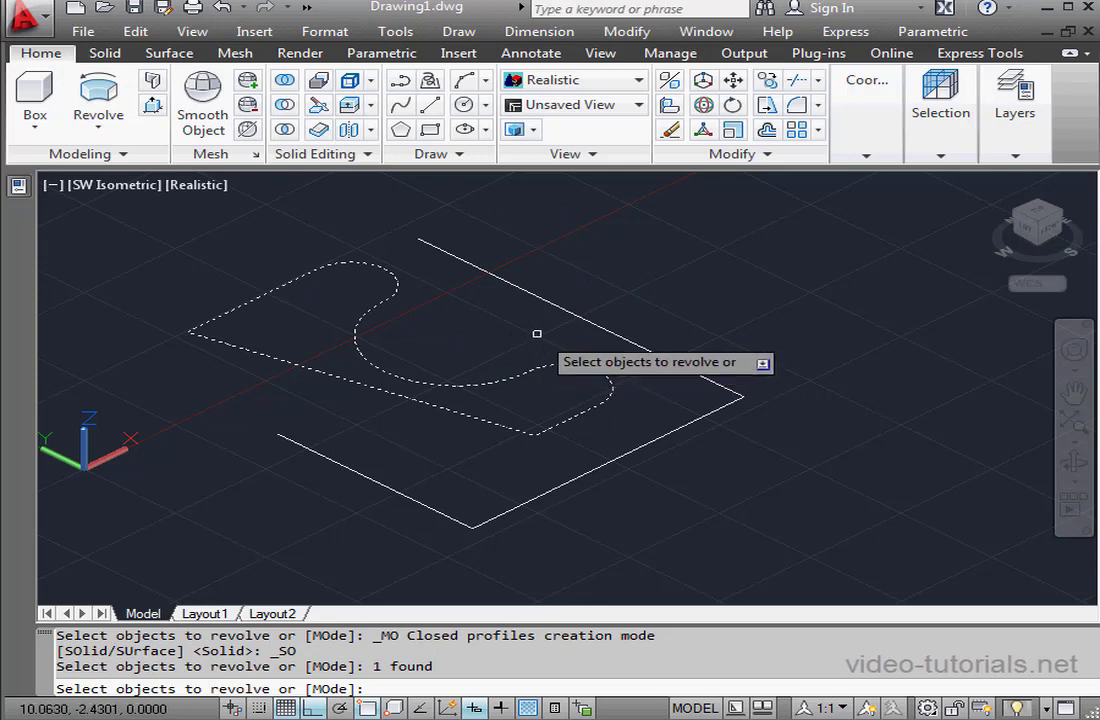
pyautogui.rightClick(537, 333)
pyautogui.click(624, 355)
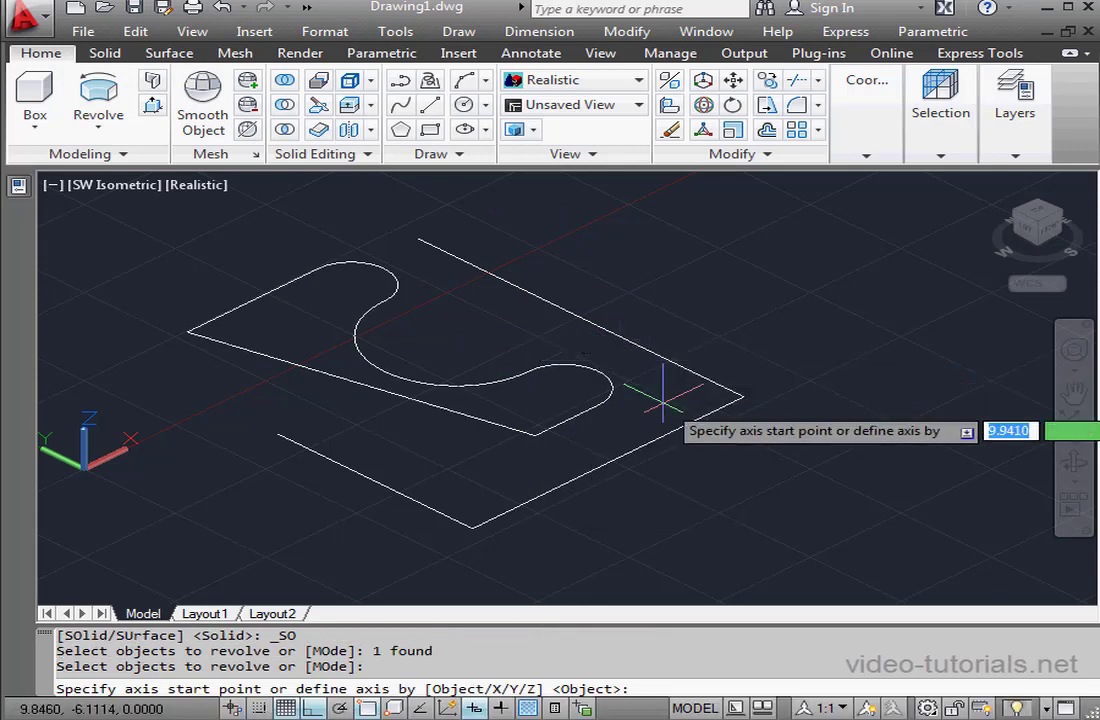
pyautogui.rightClick(750, 328)
pyautogui.click(850, 450)
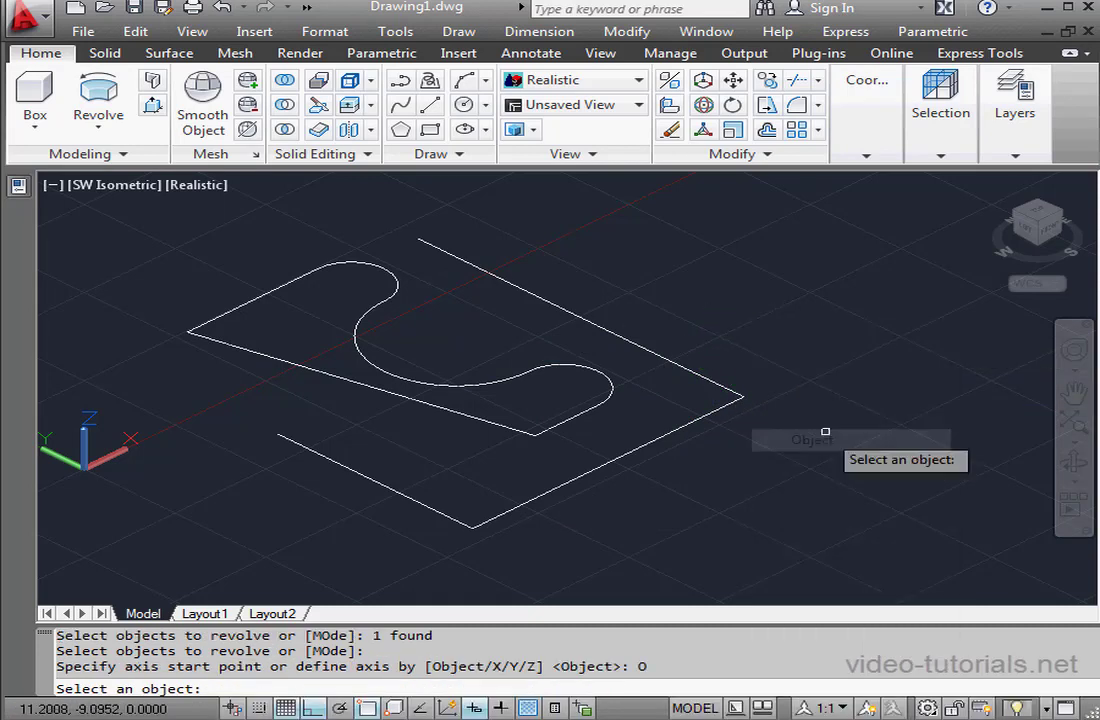
pyautogui.click(697, 423)
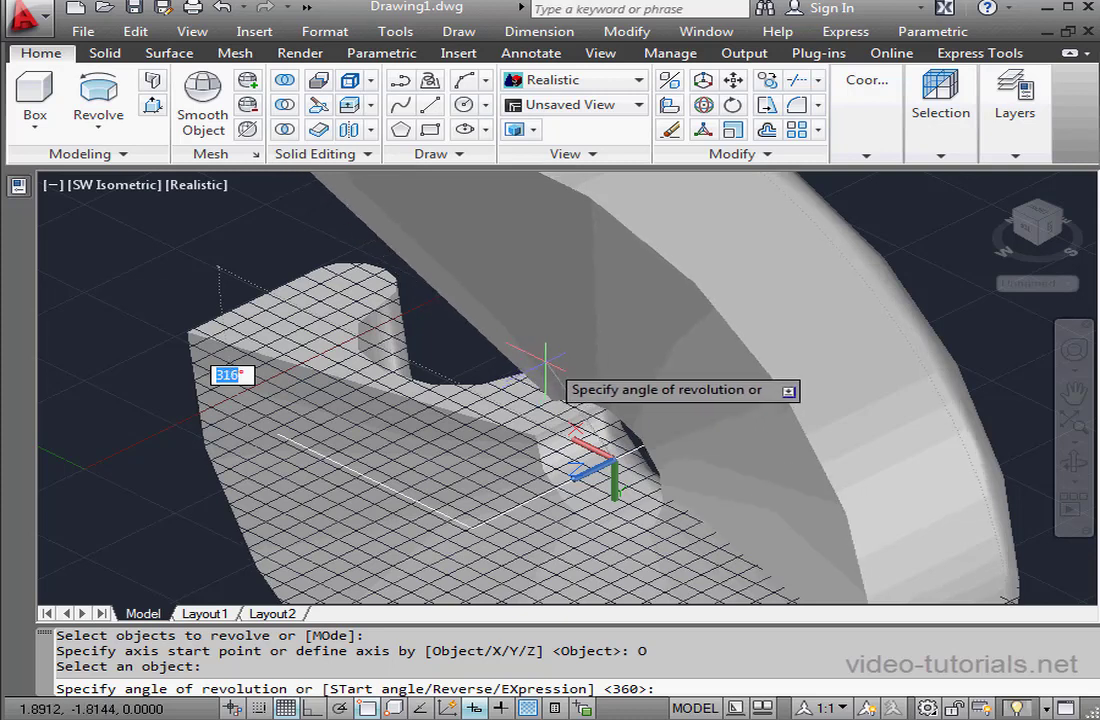
# Step: Reverse the revolve direction, set the start angle to 45° and the angle of revolution to 60°, and undo the finished revolve
pyautogui.rightClick(533, 313)
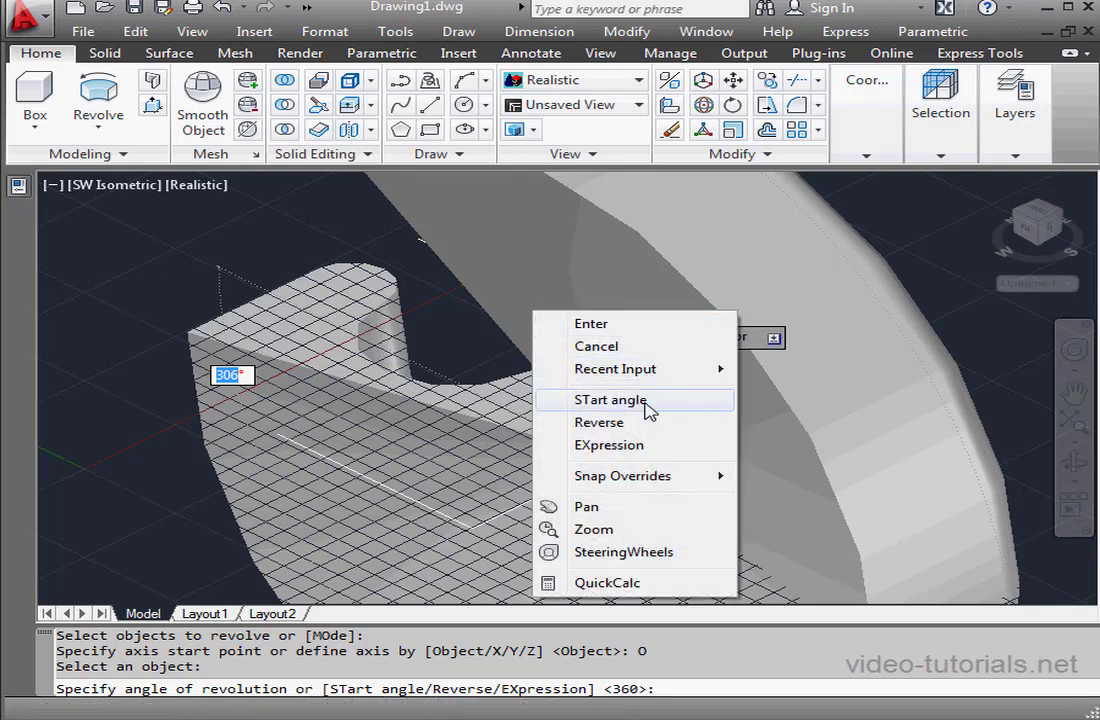
pyautogui.click(605, 422)
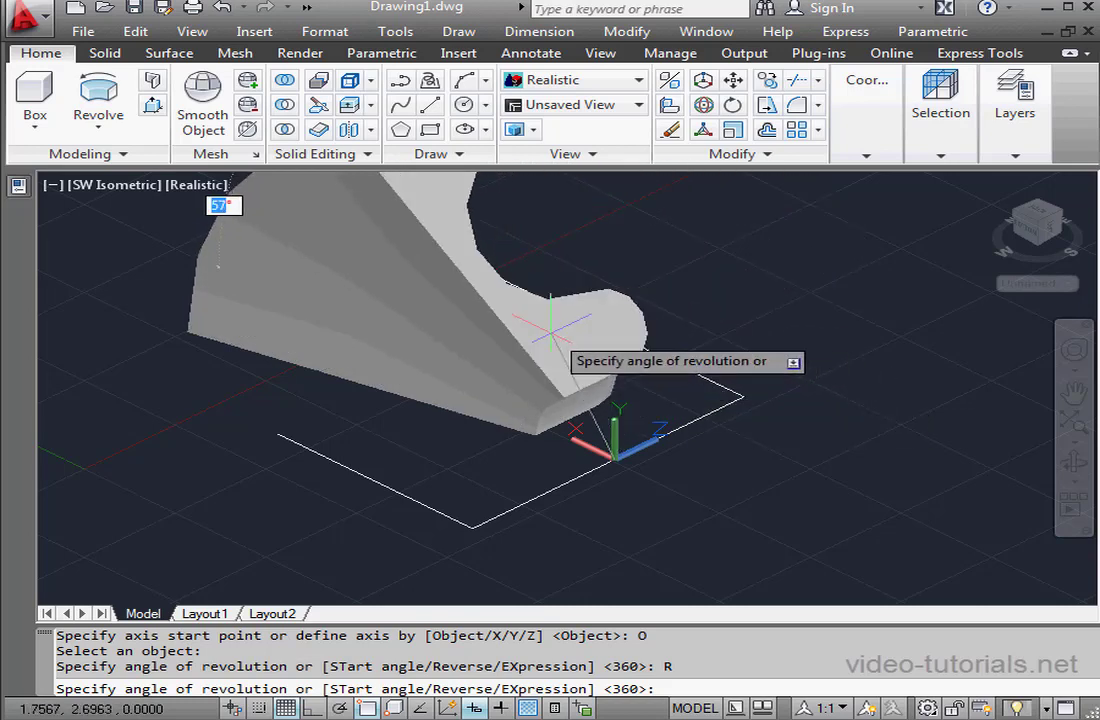
pyautogui.rightClick(548, 327)
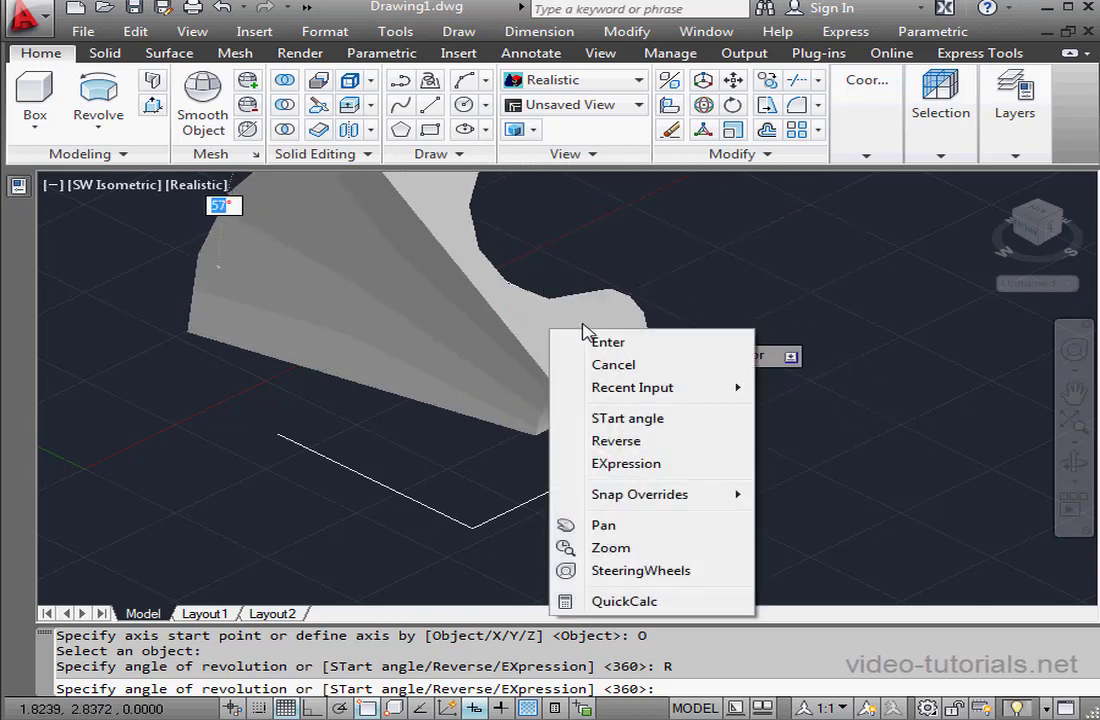
pyautogui.click(665, 419)
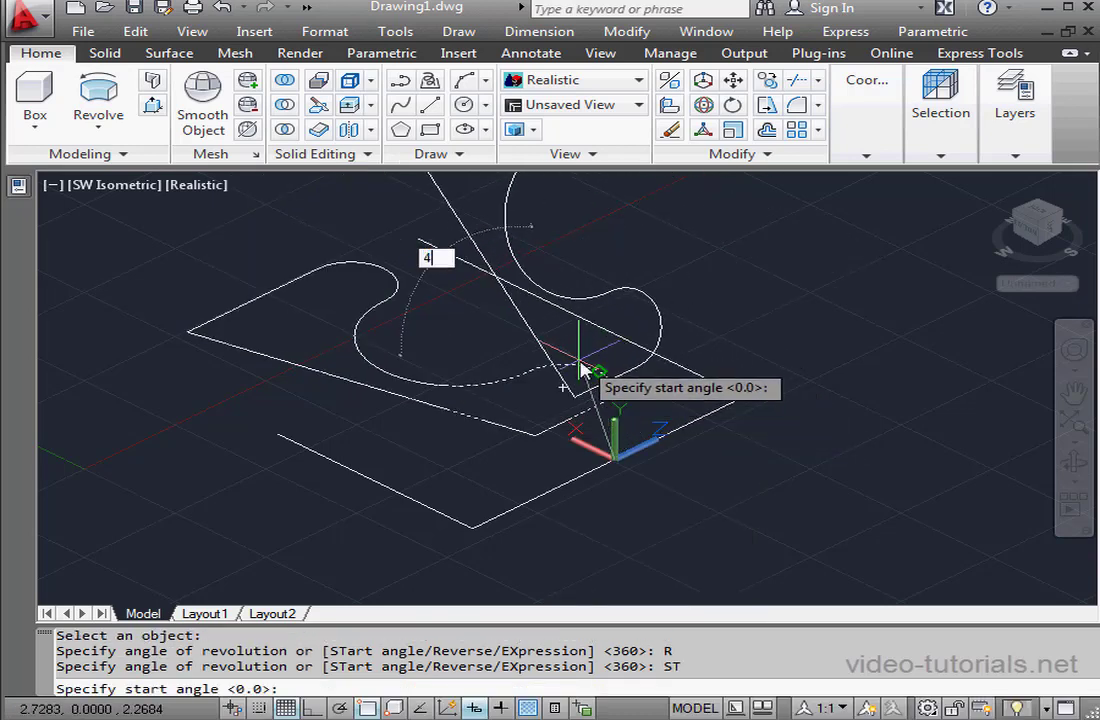
pyautogui.press('Return')
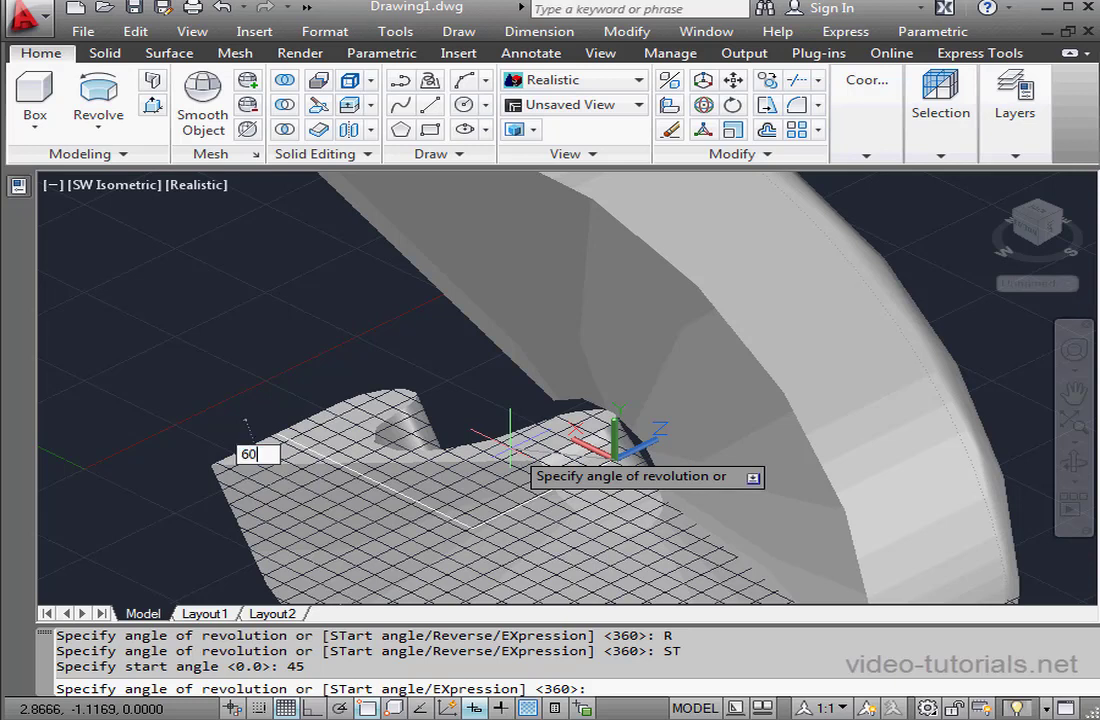
pyautogui.press('Return')
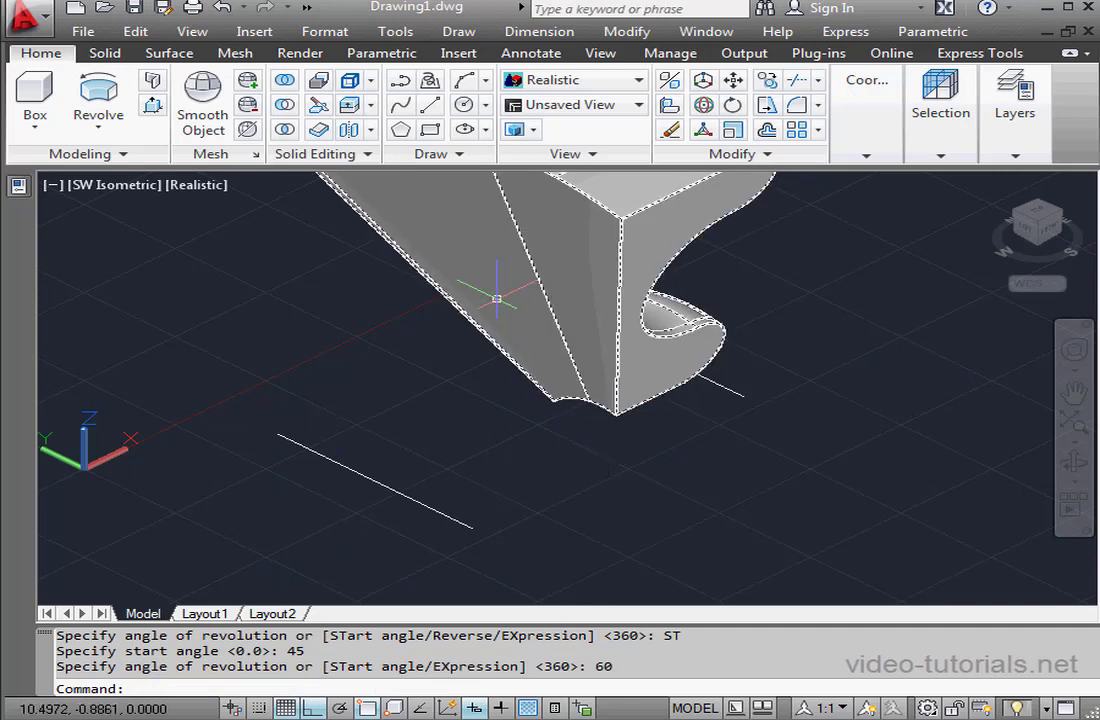
pyautogui.click(224, 8)
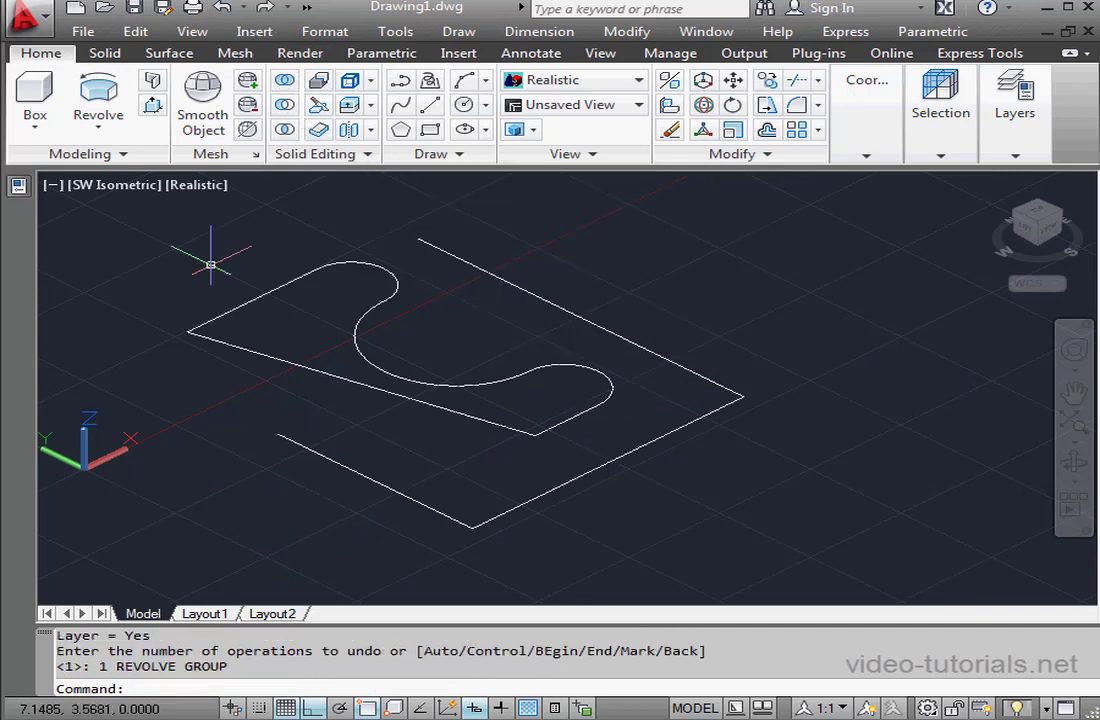
# Step: Revolve the three connected open lines together through a partial angle about a two-point axis parallel to X, placed outside the lines
pyautogui.click(100, 95)
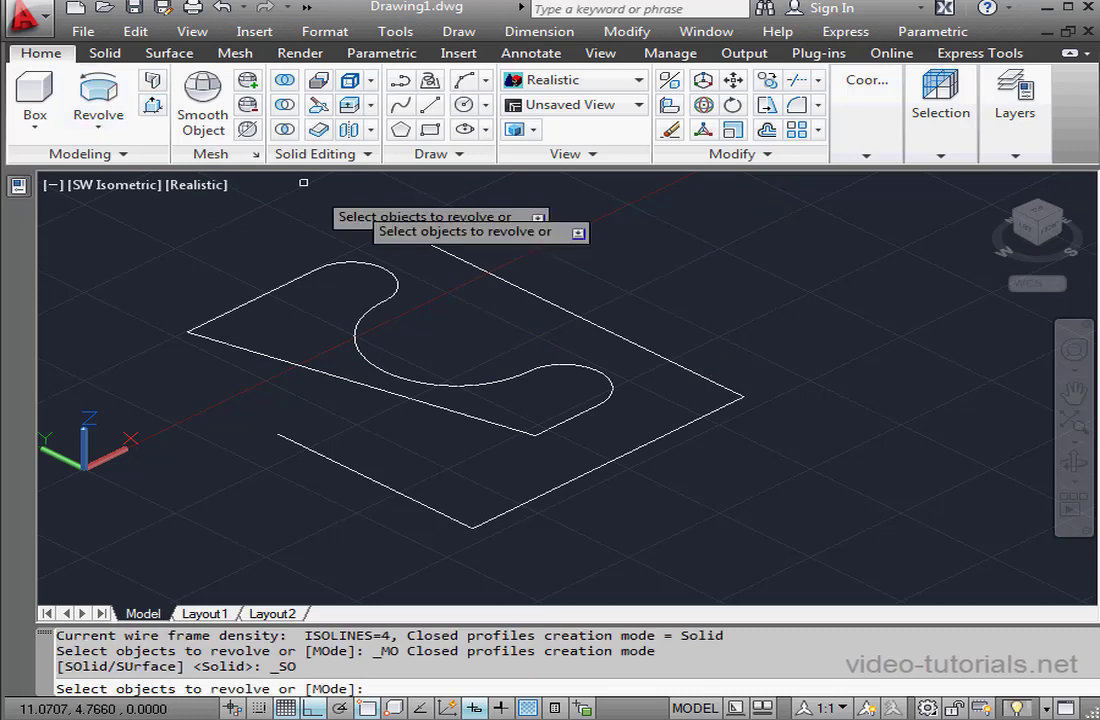
pyautogui.click(633, 342)
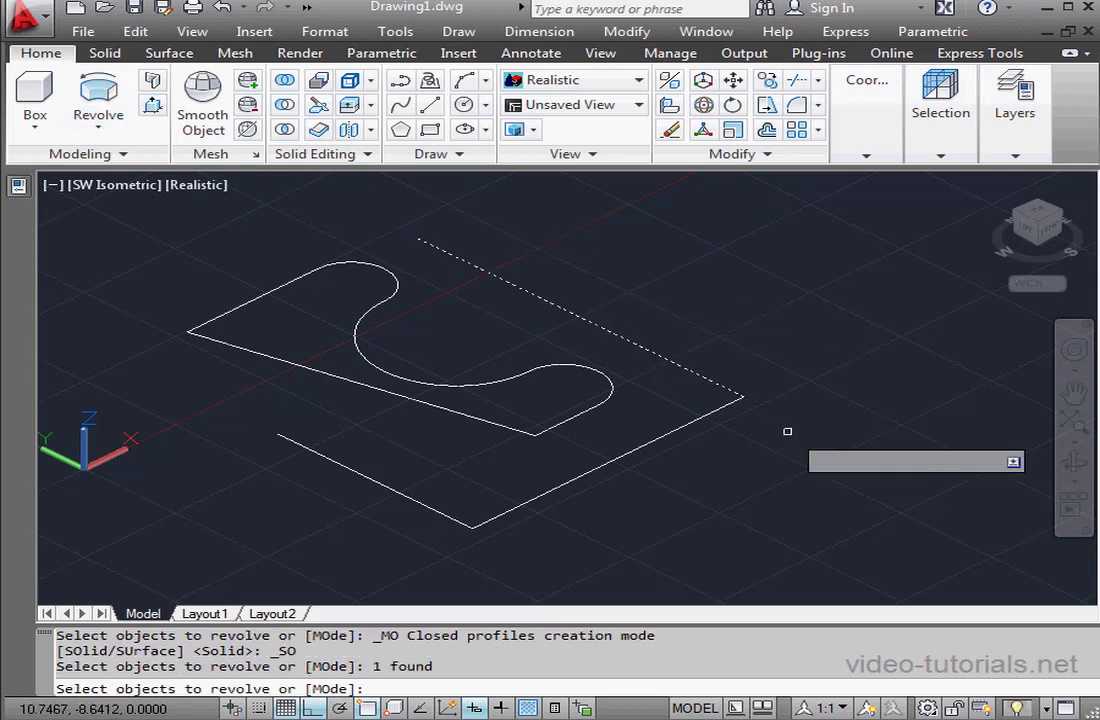
pyautogui.click(698, 419)
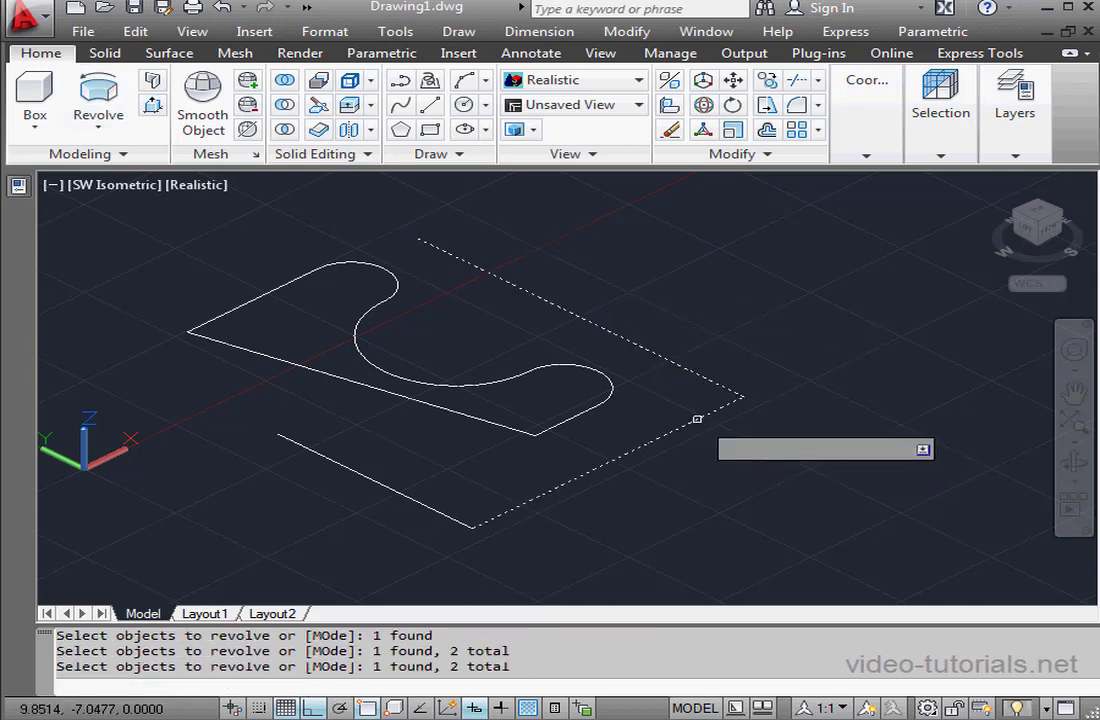
pyautogui.click(424, 502)
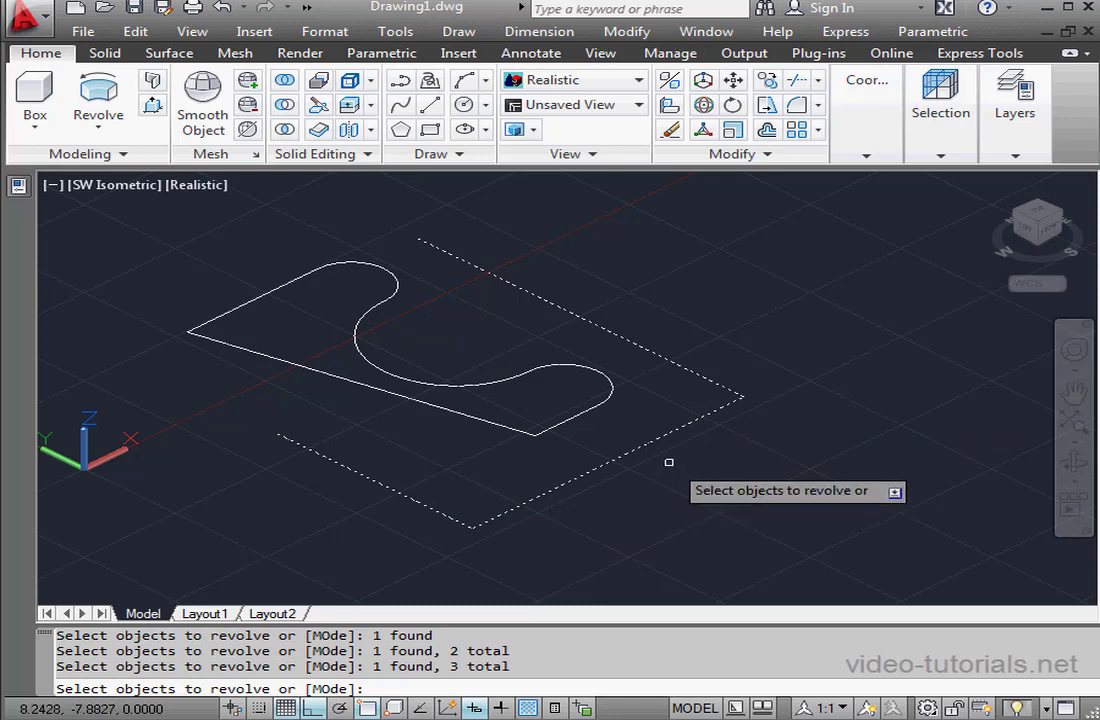
pyautogui.rightClick(669, 469)
pyautogui.click(744, 484)
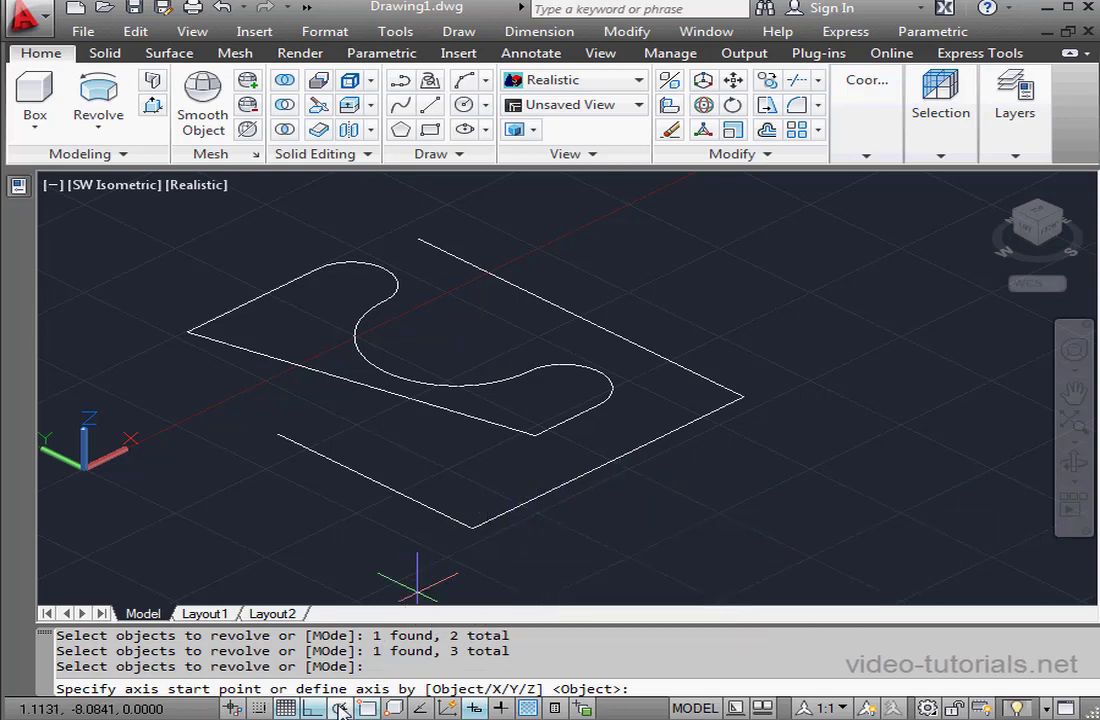
pyautogui.click(593, 554)
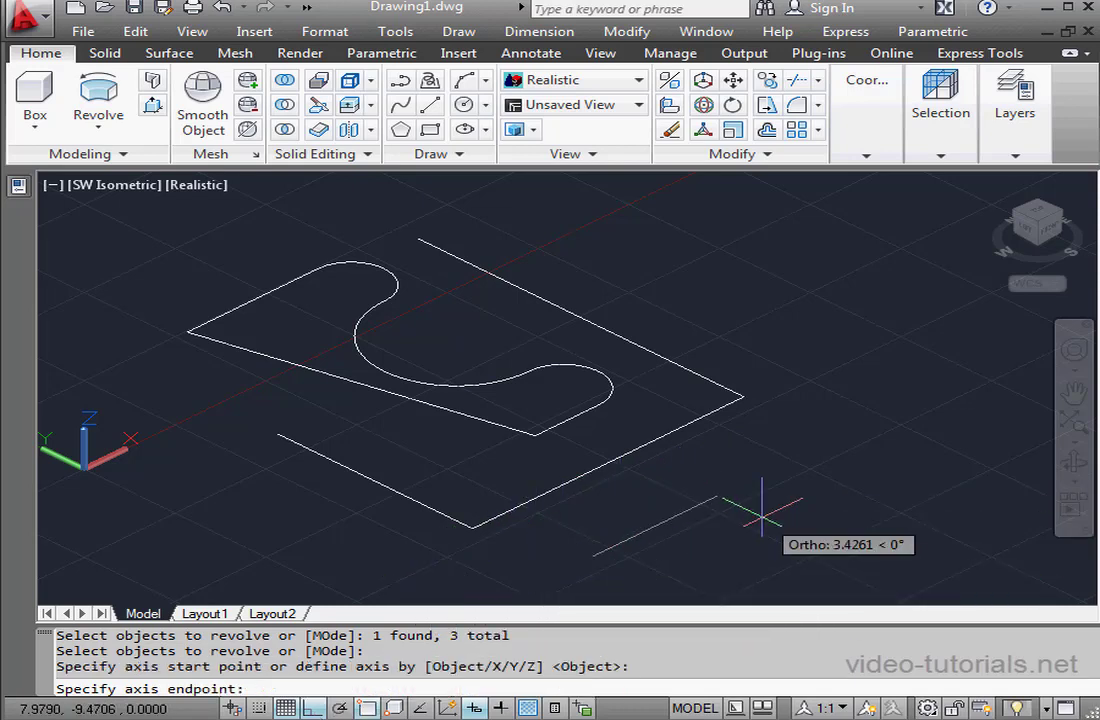
pyautogui.click(801, 455)
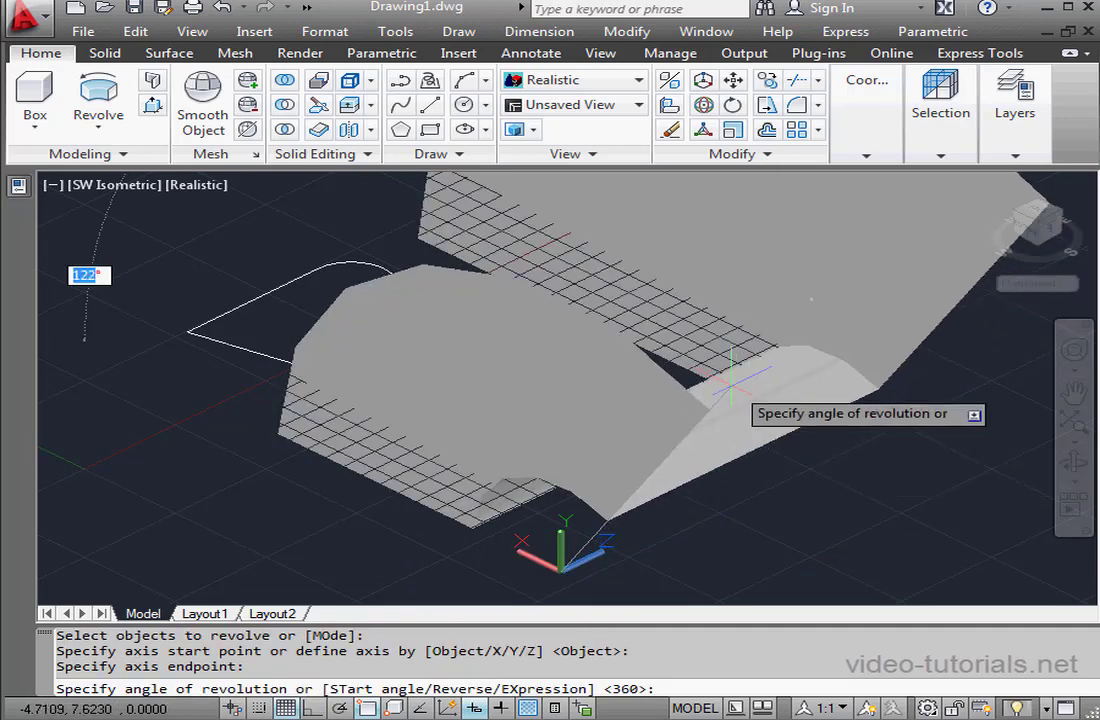
pyautogui.press('Return')
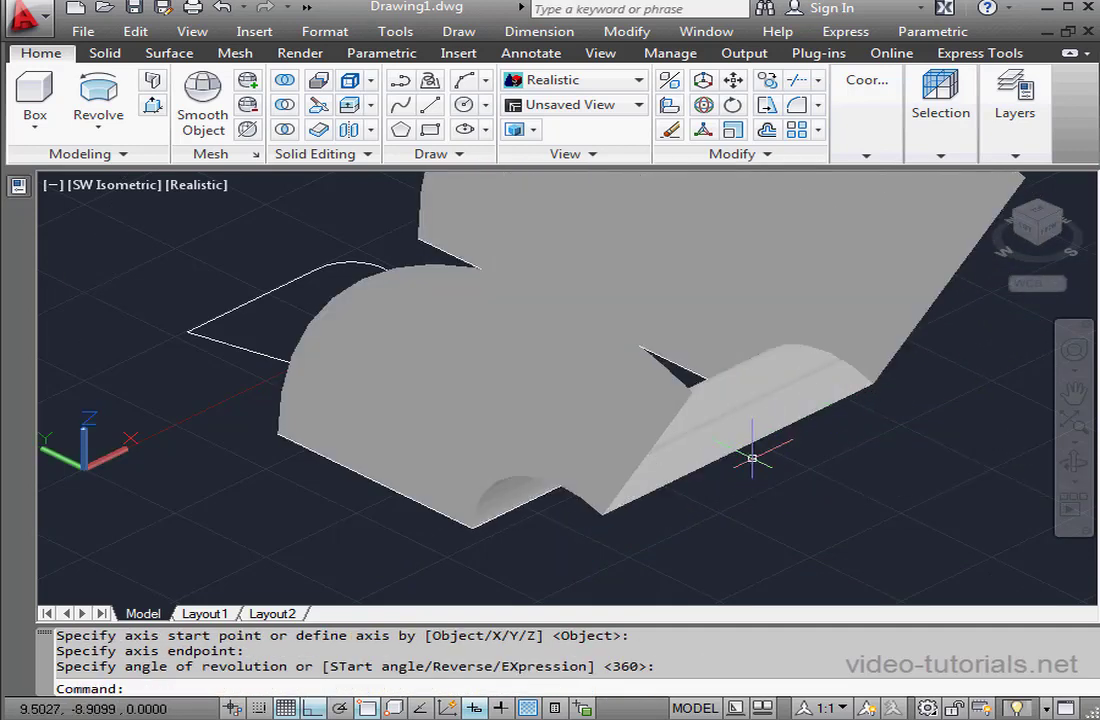